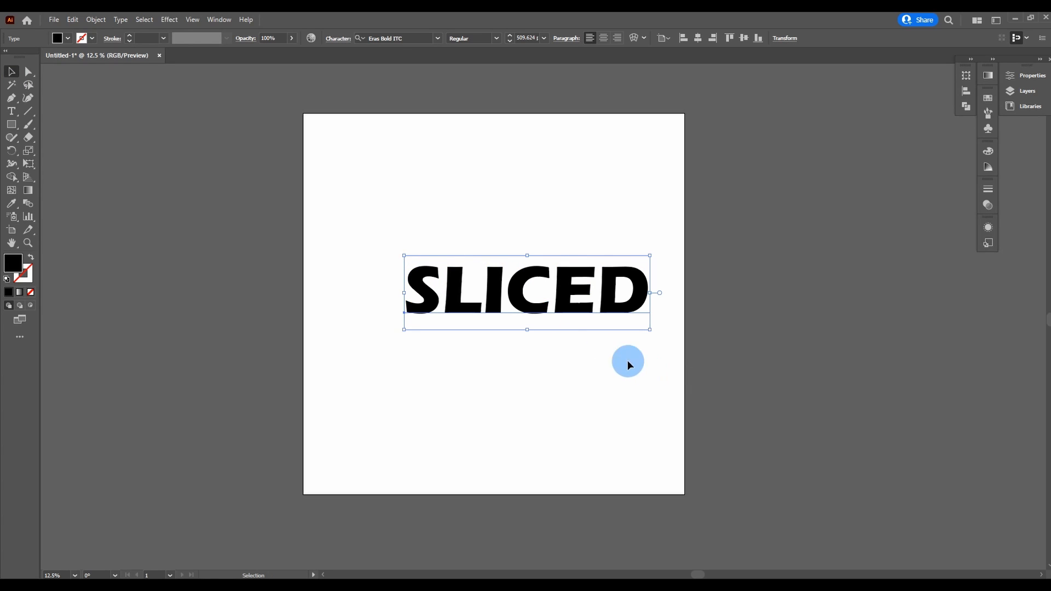
# Step: Convert the SLICED text to outlines and centre it horizontally and vertically on the artboard
pyautogui.moveTo(535, 274); pyautogui.dragTo(499, 262)
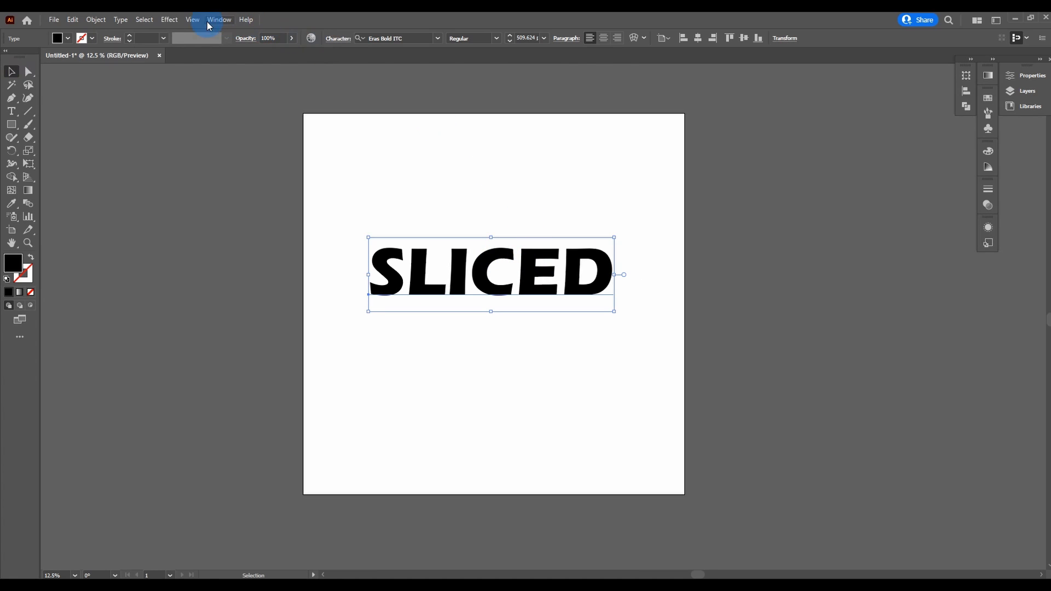
pyautogui.click(144, 25)
pyautogui.click(124, 21)
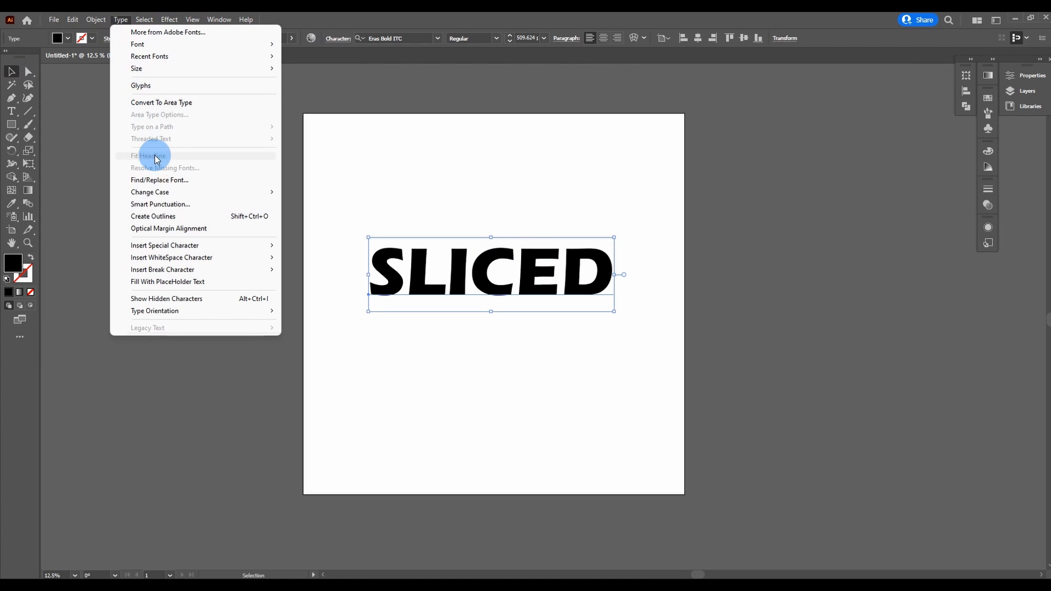
pyautogui.click(160, 217)
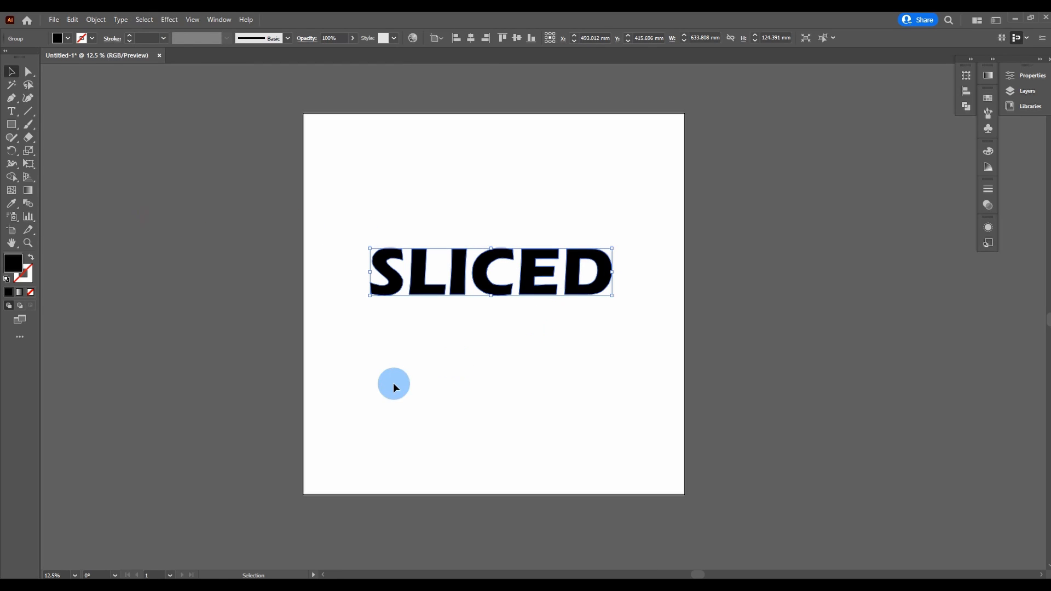
pyautogui.click(470, 40)
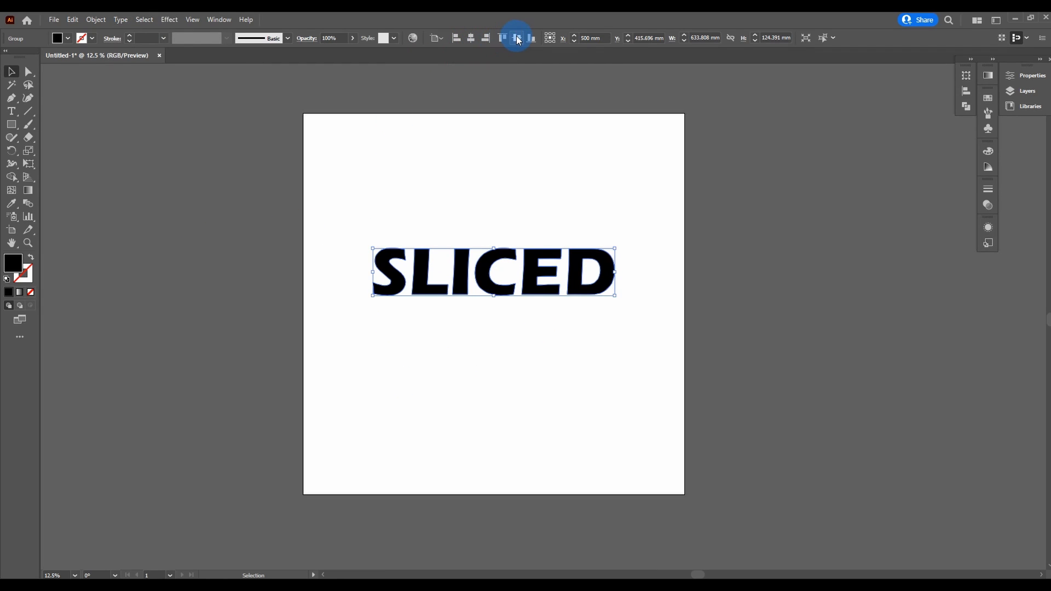
pyautogui.click(516, 39)
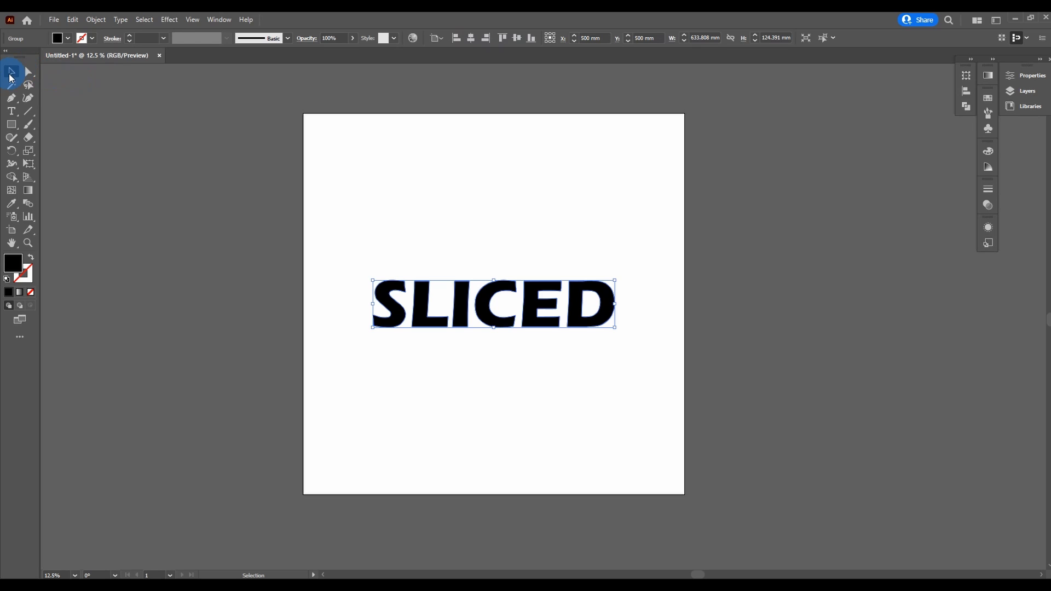
# Step: Set the outlined lettering's opacity to 50% and deselect it
pyautogui.click(353, 39)
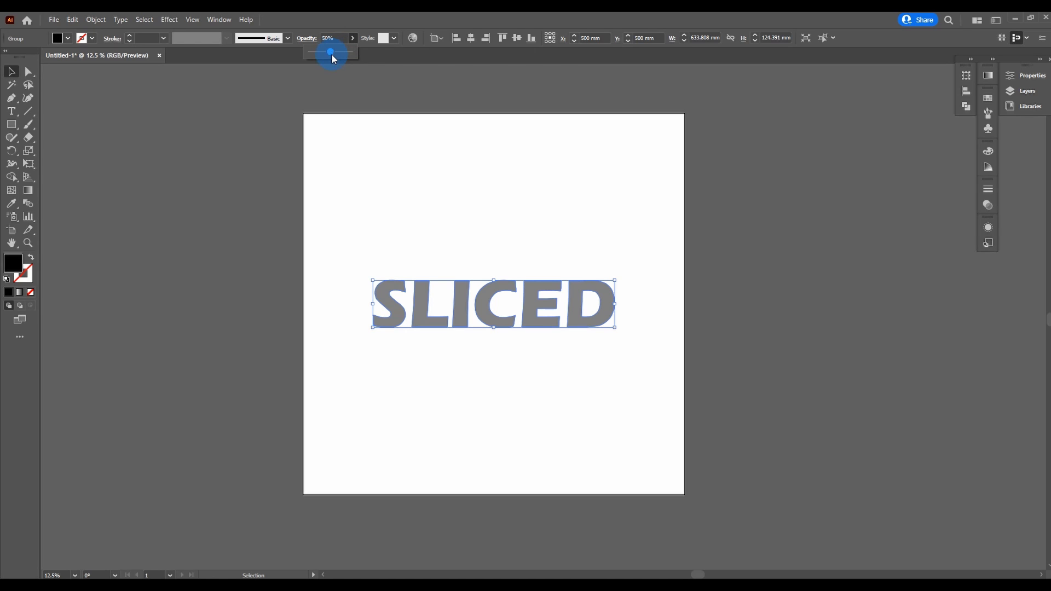
pyautogui.click(187, 136)
pyautogui.click(187, 137)
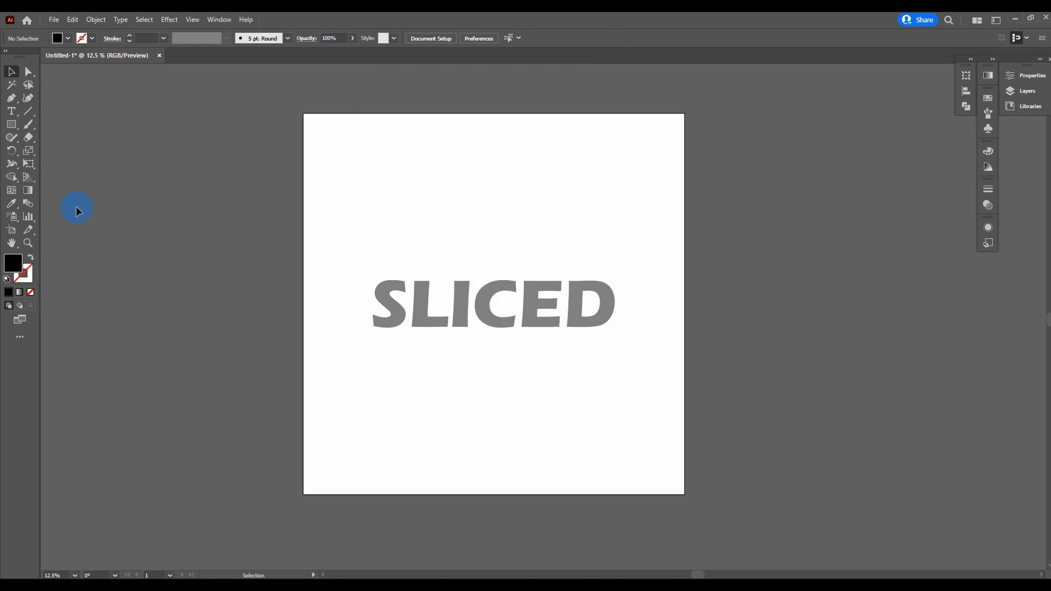
# Step: Rotate the whole SLICED lettering a few degrees counter-clockwise
pyautogui.moveTo(14, 125); pyautogui.dragTo(54, 127)
pyautogui.click(13, 74)
pyautogui.click(570, 301)
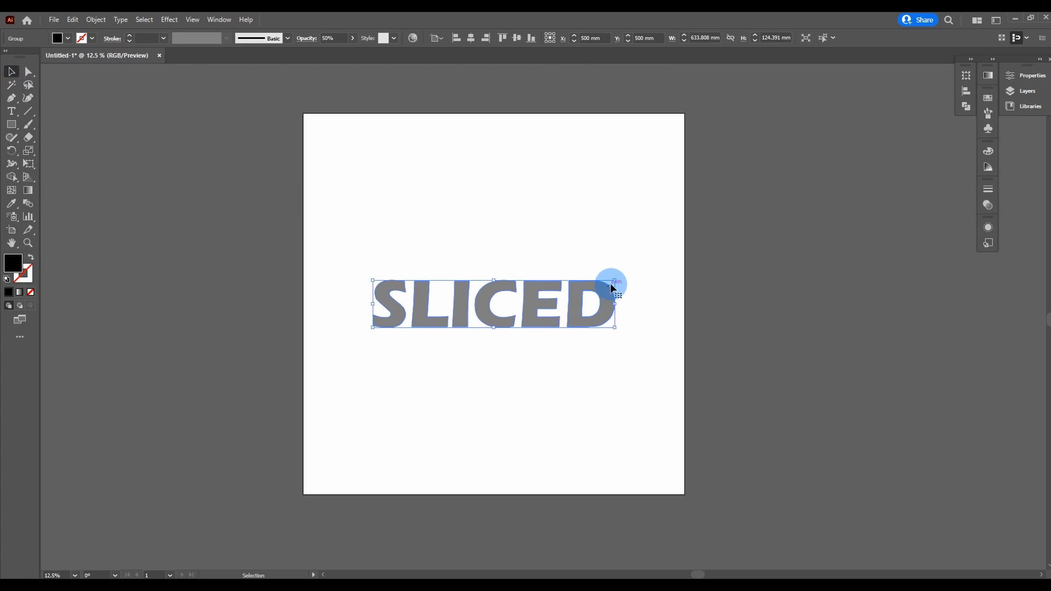
pyautogui.moveTo(620, 279); pyautogui.dragTo(619, 268)
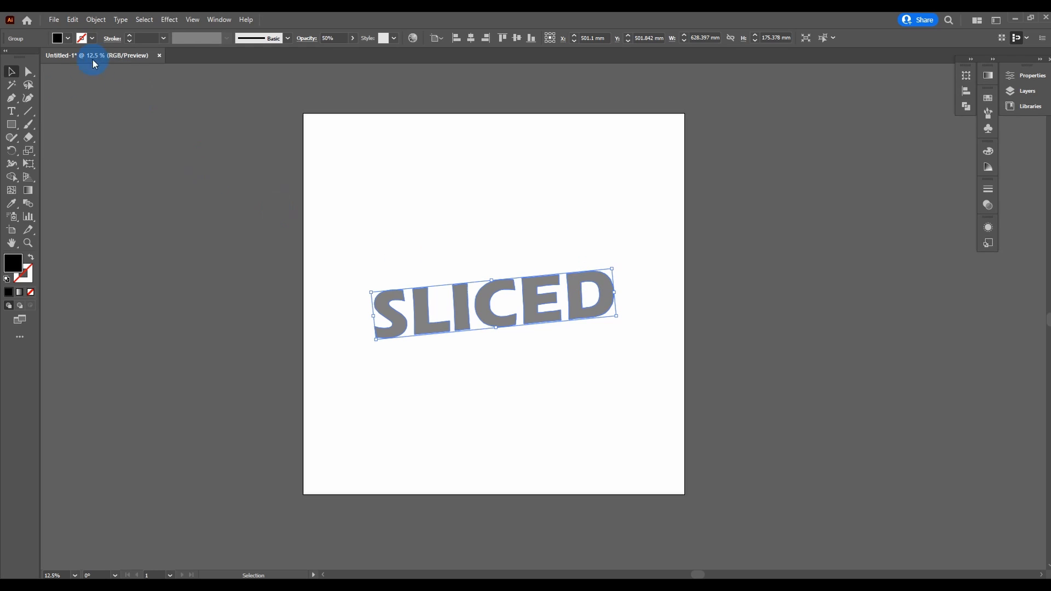
# Step: Draw a rectangle about 831 × 237 mm over the upper half of the lettering and set its opacity to 35%
pyautogui.click(12, 126)
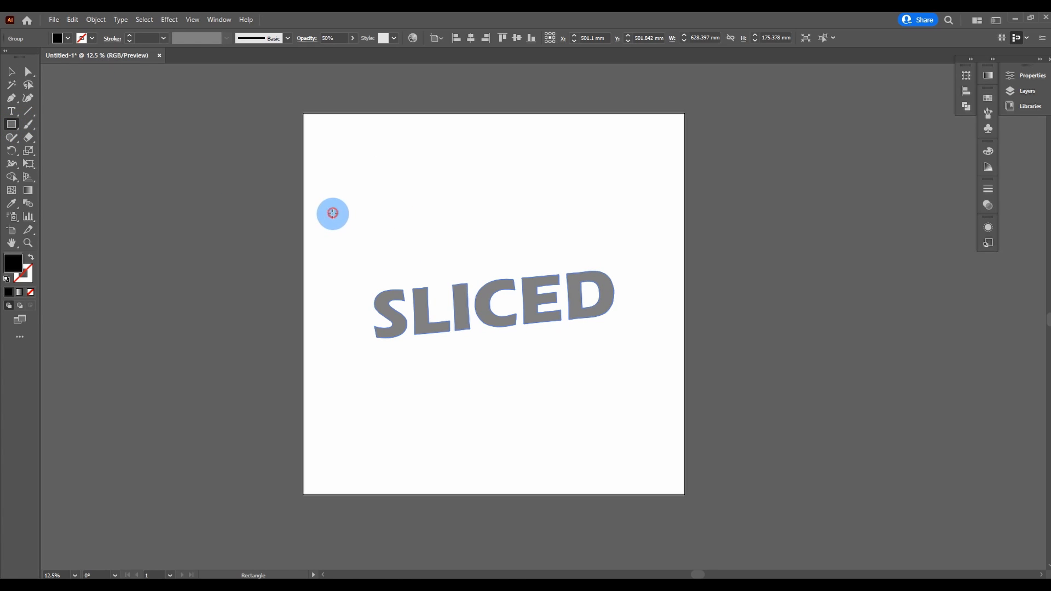
pyautogui.moveTo(333, 213); pyautogui.dragTo(650, 302)
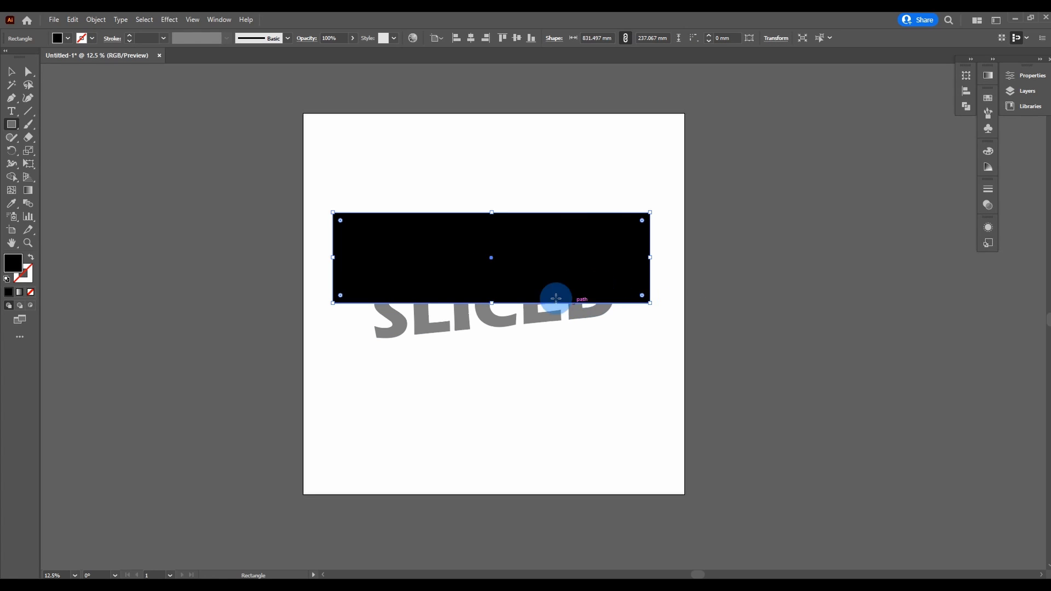
pyautogui.click(352, 39)
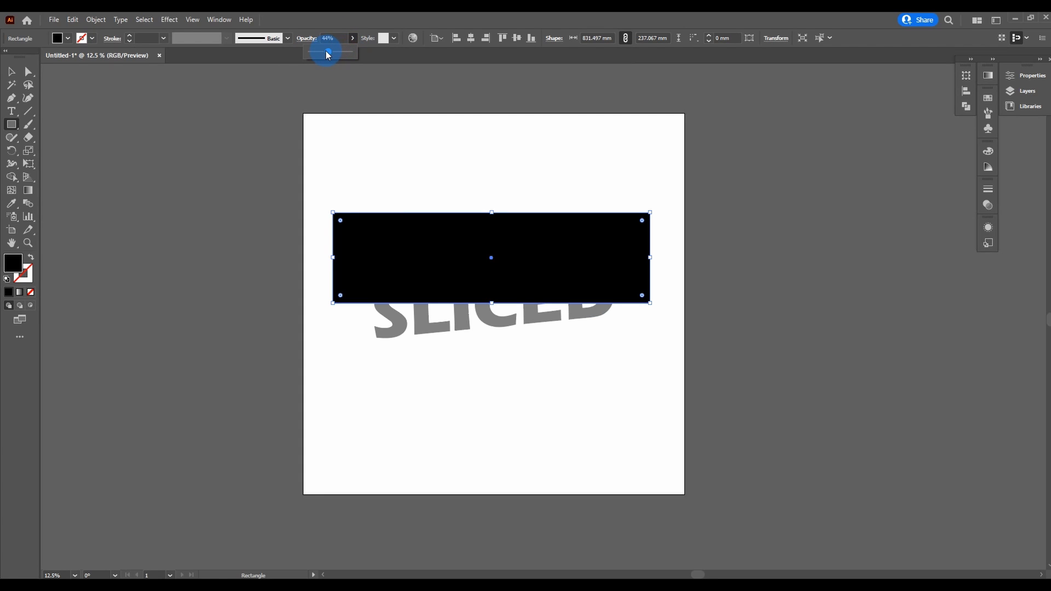
pyautogui.moveTo(328, 54); pyautogui.dragTo(323, 56)
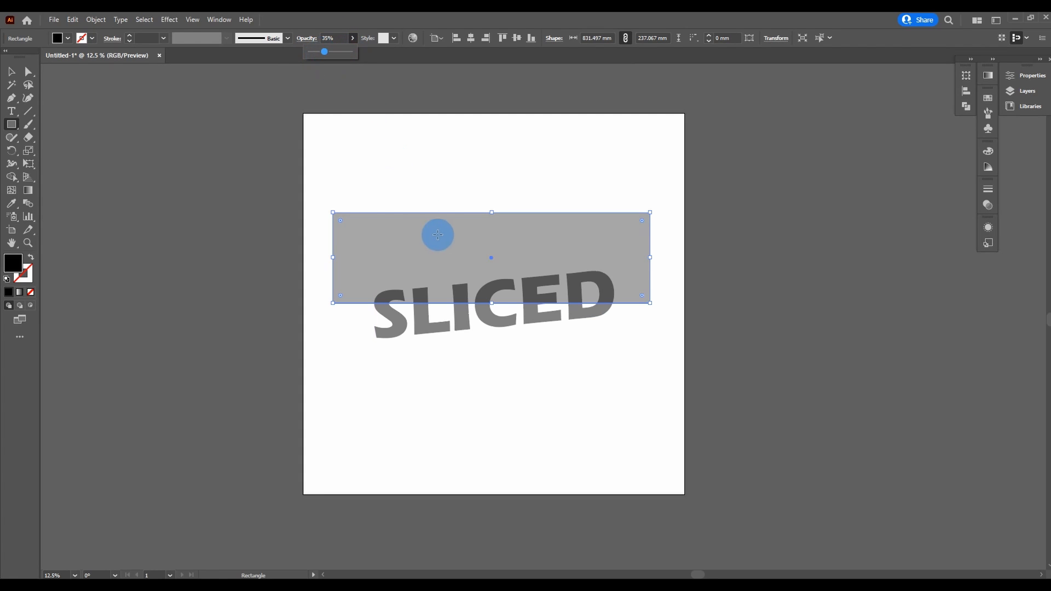
# Step: Shift the rectangle slightly down and to the right over the lettering, and tilt it slightly counter-clockwise
pyautogui.scroll(1, 485, 276)
pyautogui.scroll(1, 485, 277)
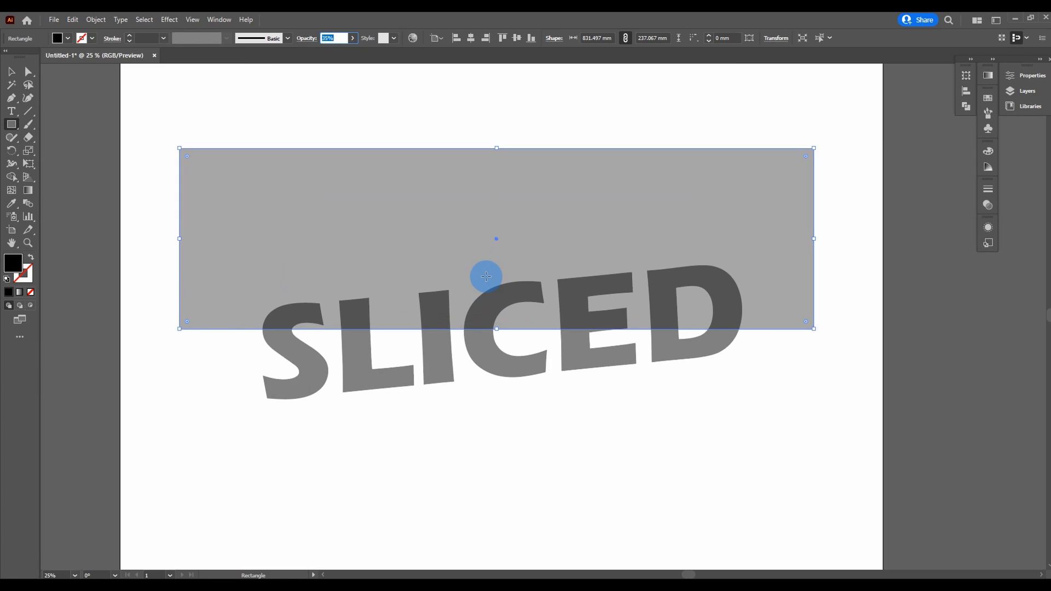
pyautogui.scroll(1, 486, 276)
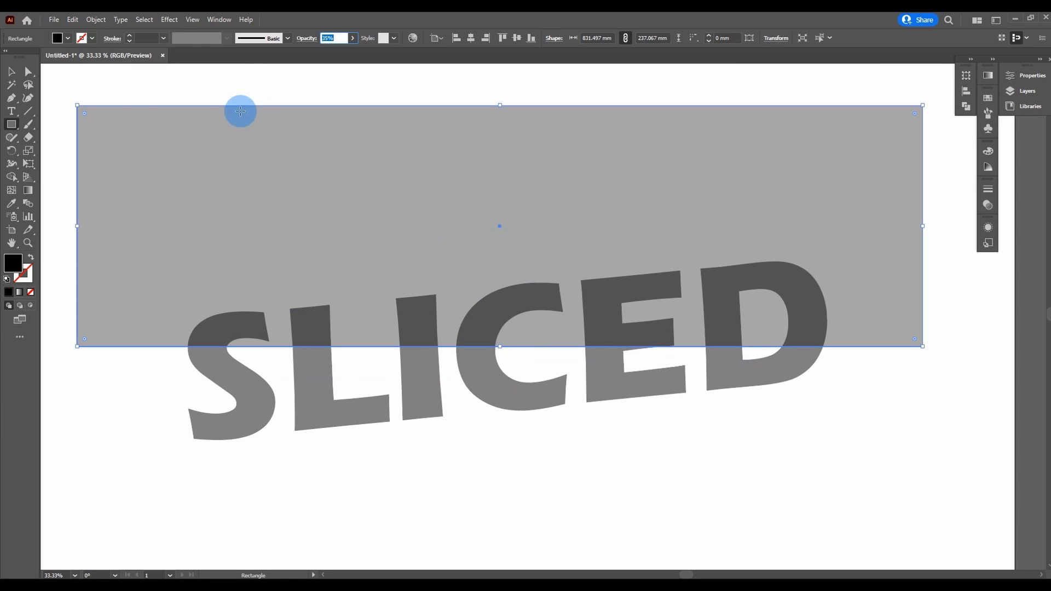
pyautogui.click(12, 73)
pyautogui.click(546, 284)
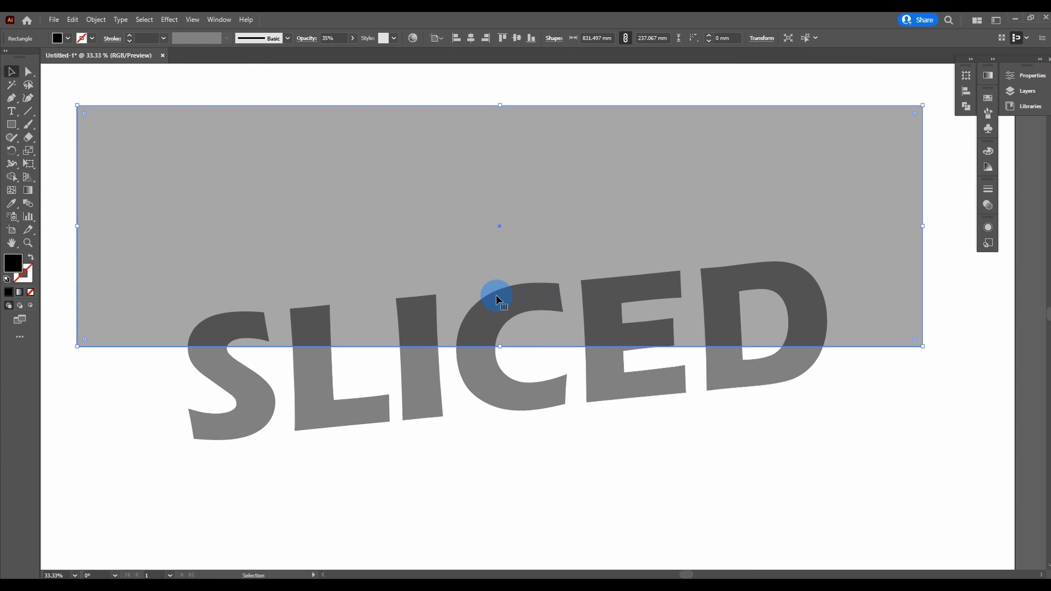
pyautogui.moveTo(506, 305); pyautogui.dragTo(518, 311)
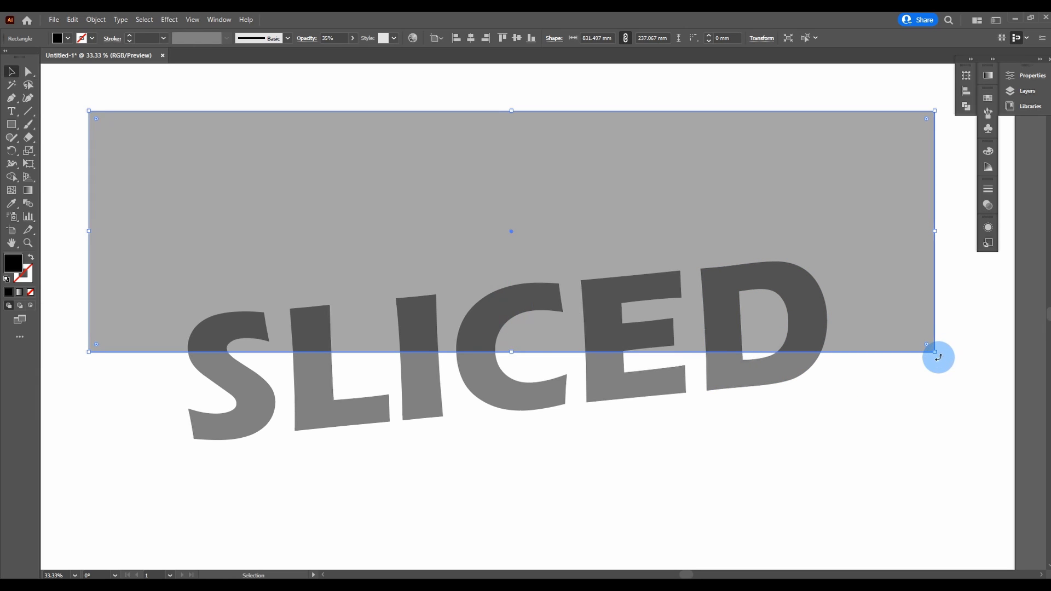
pyautogui.moveTo(938, 357); pyautogui.dragTo(947, 351)
# Step: Rotate the lettering slightly clockwise and tilt the rectangle further counter-clockwise, aligning its lower edge with the lower corner of the E's middle arm
pyautogui.click(775, 375)
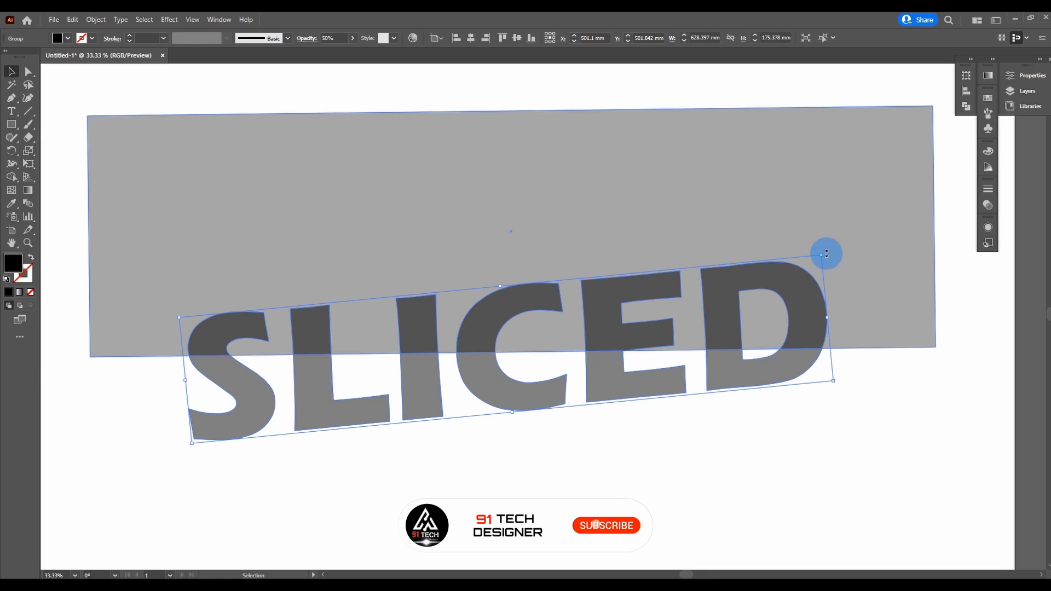
pyautogui.moveTo(827, 254); pyautogui.dragTo(833, 268)
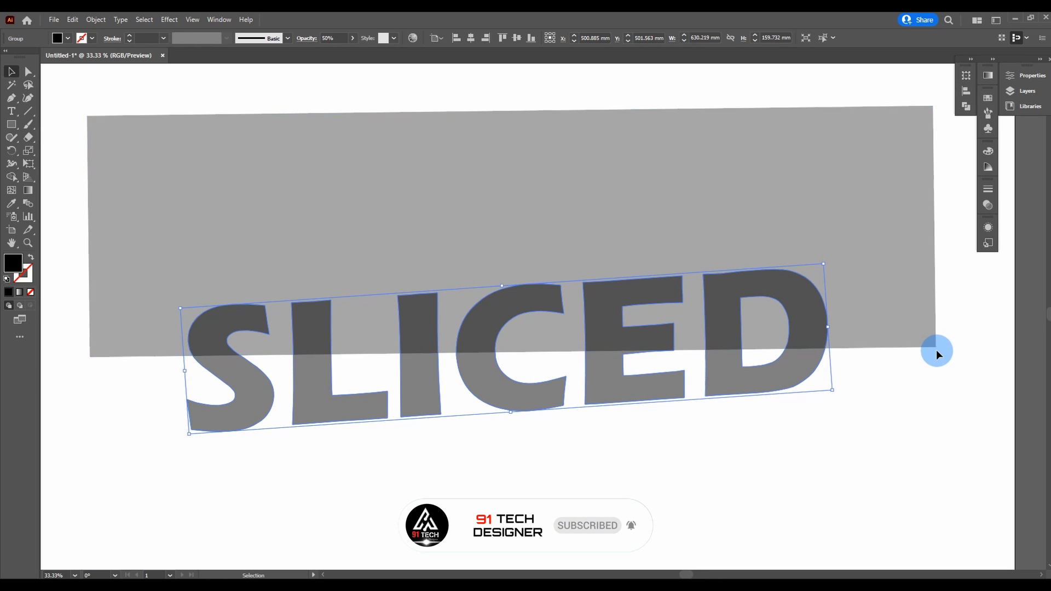
pyautogui.click(898, 335)
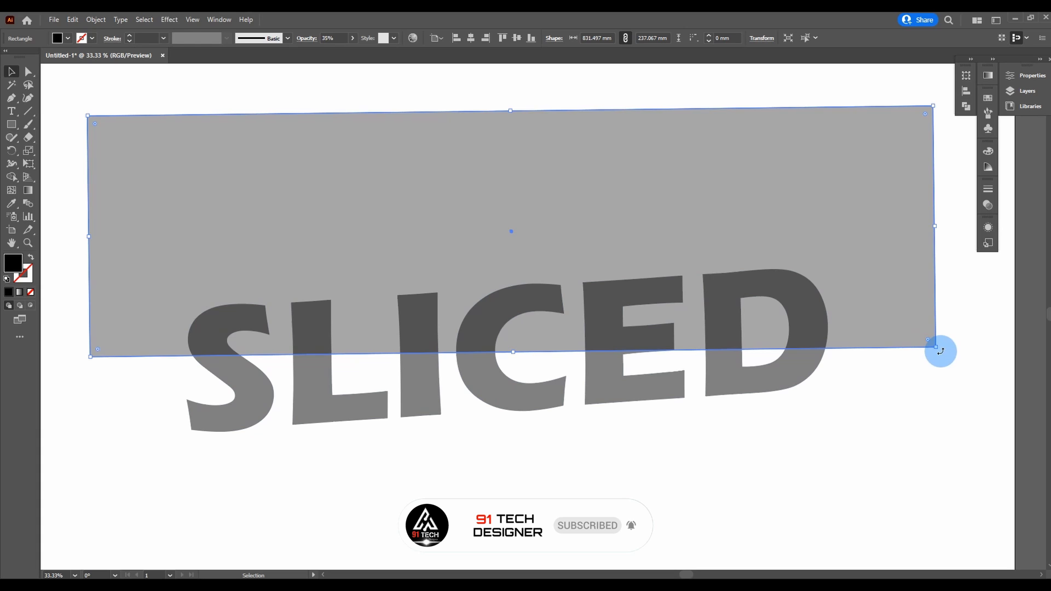
pyautogui.moveTo(941, 351); pyautogui.dragTo(942, 344)
pyautogui.moveTo(385, 290); pyautogui.dragTo(389, 291)
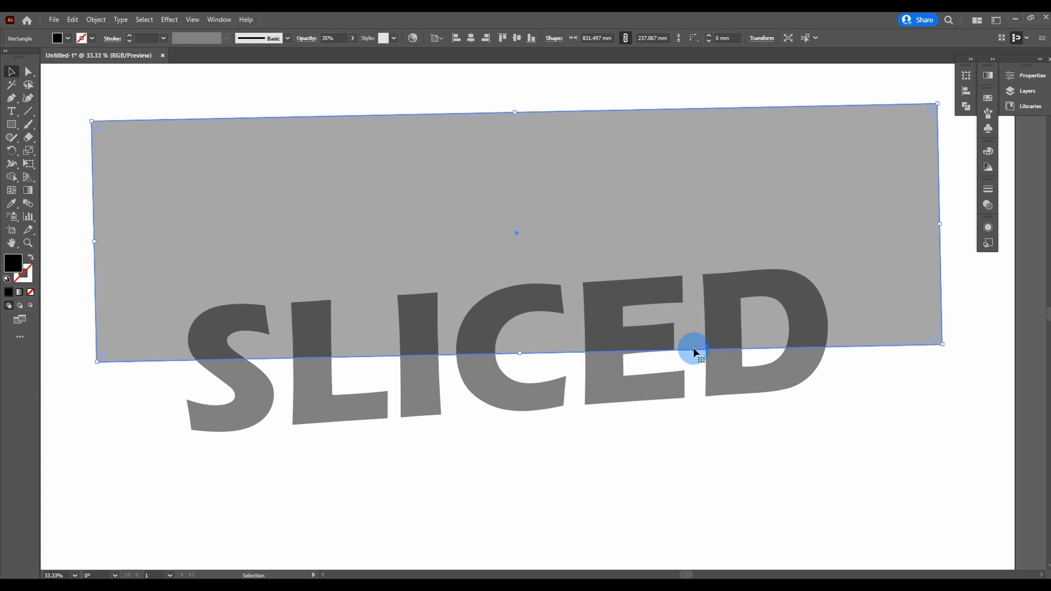
pyautogui.scroll(6, 682, 347)
pyautogui.scroll(3, 623, 377)
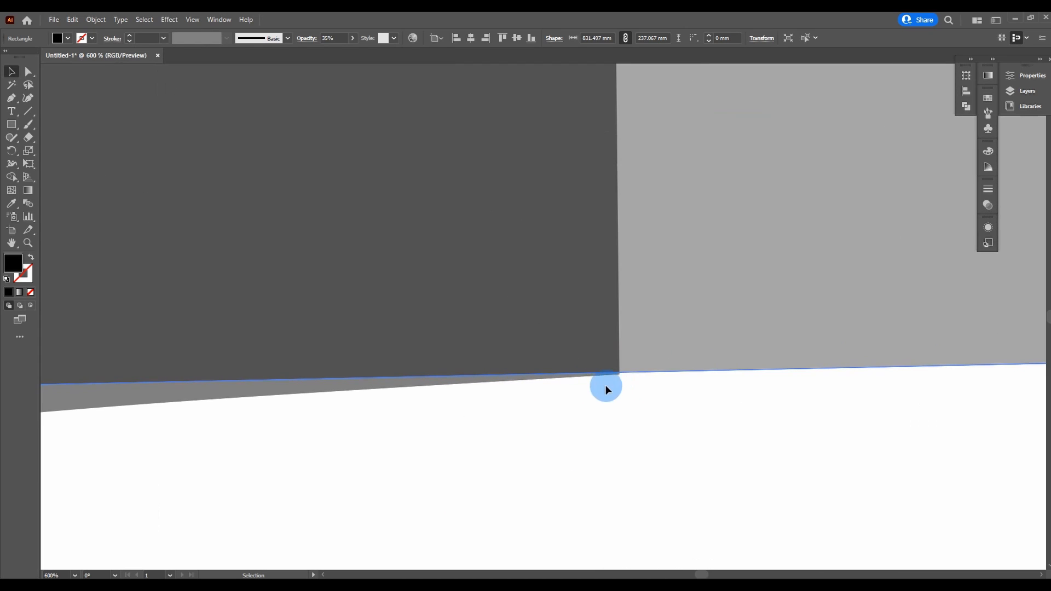
pyautogui.scroll(-6, 646, 379)
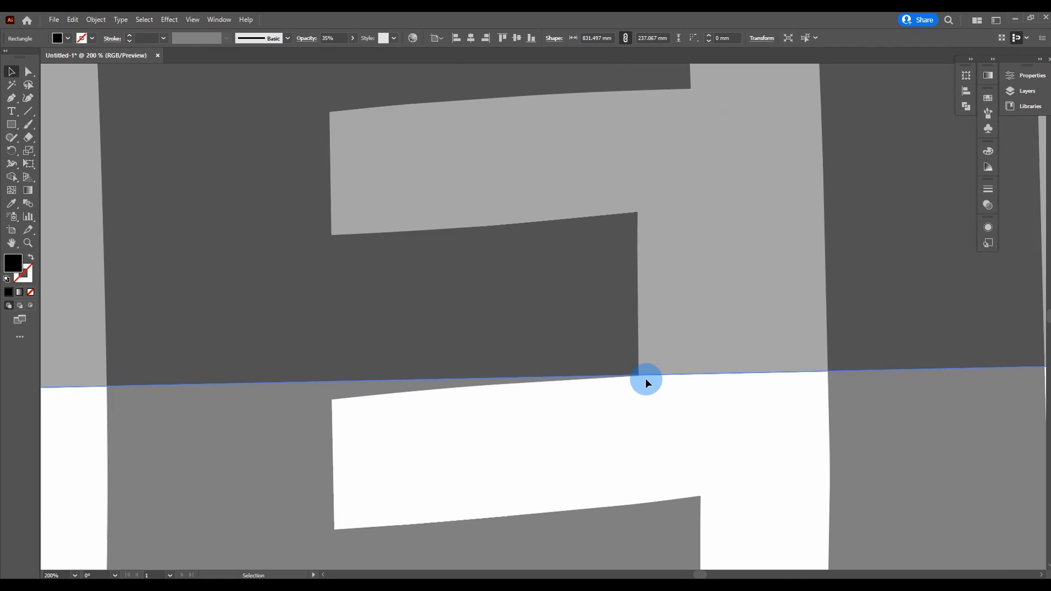
pyautogui.scroll(-3, 645, 379)
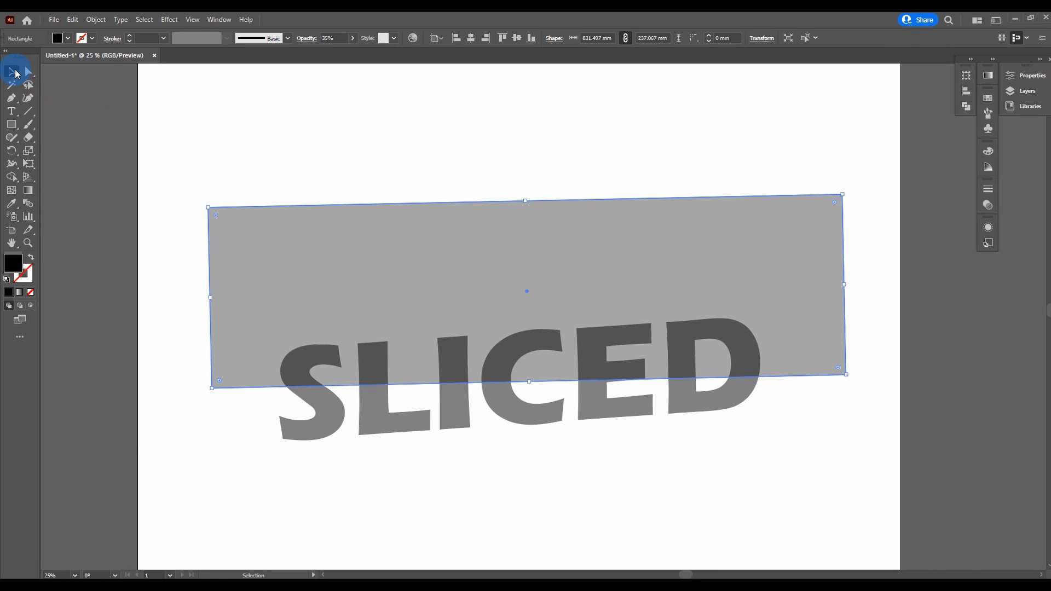
# Step: With Shape Builder, remove the rectangle areas outside the letters, then unify the upper letter parts and the lower letter parts separately
pyautogui.moveTo(822, 503); pyautogui.dragTo(226, 233)
pyautogui.click(26, 193)
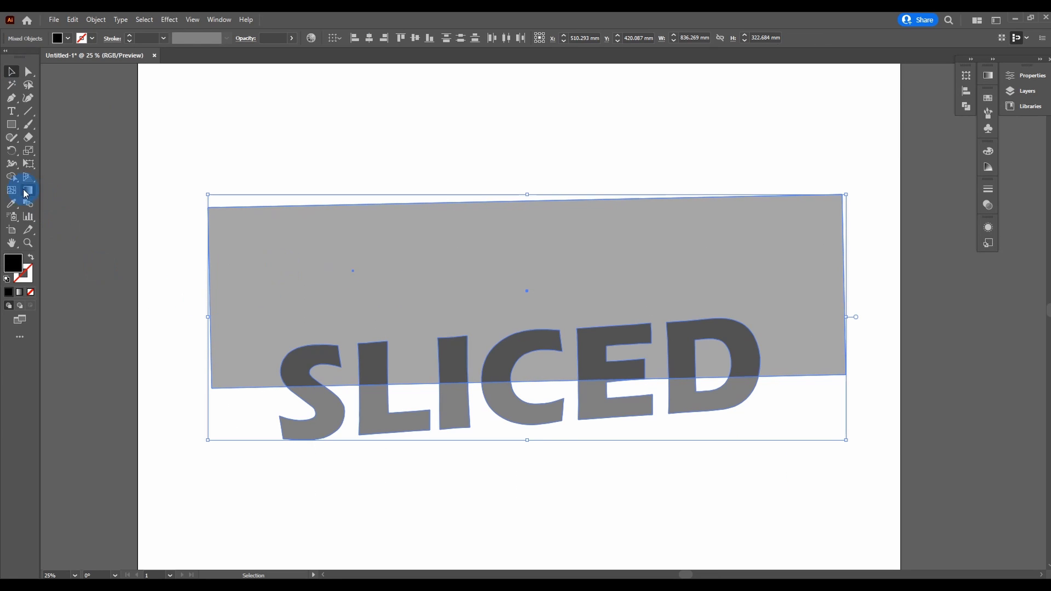
pyautogui.moveTo(11, 183); pyautogui.dragTo(78, 179)
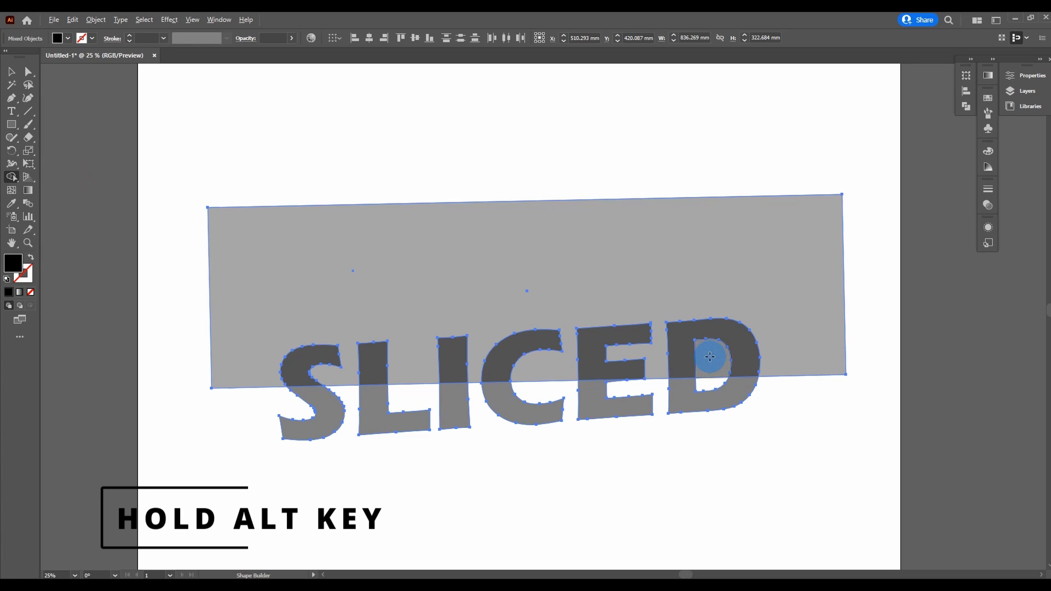
pyautogui.keyDown('alt'); pyautogui.click(710, 357); pyautogui.keyUp('alt')
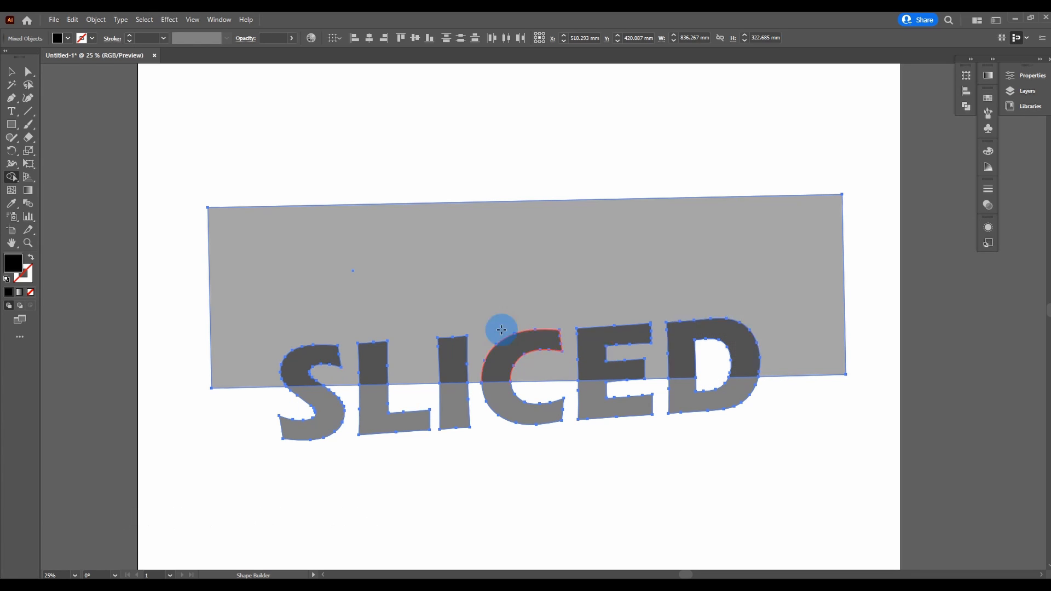
pyautogui.keyDown('alt'); pyautogui.click(273, 293); pyautogui.keyUp('alt')
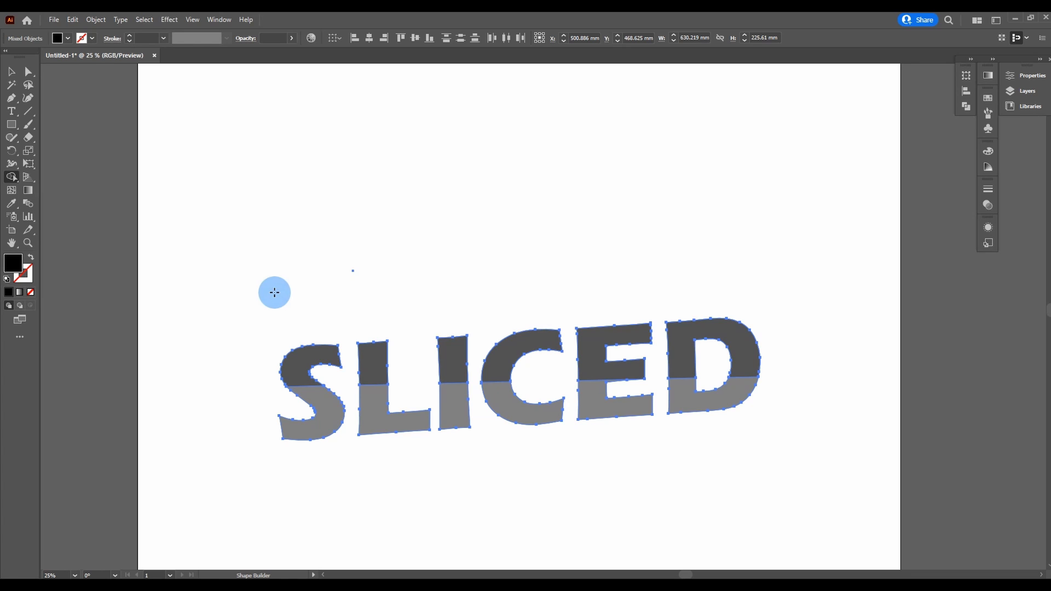
pyautogui.moveTo(265, 362)
pyautogui.mouseDown()
pyautogui.moveTo(509, 354)
pyautogui.moveTo(712, 327)
pyautogui.mouseUp()
pyautogui.moveTo(230, 420); pyautogui.dragTo(749, 406)
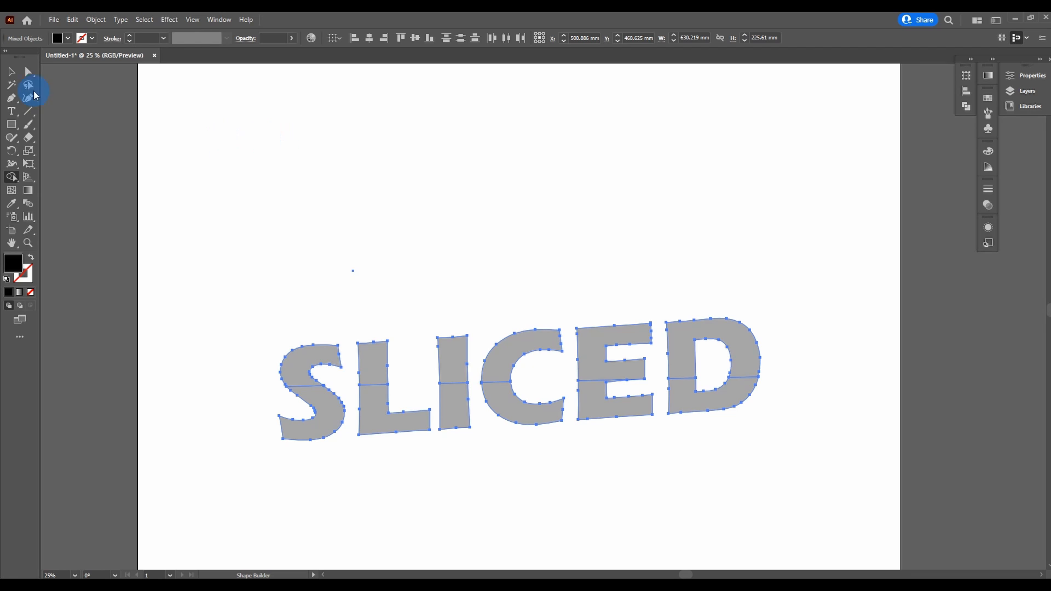
# Step: Select the lower halves of all six letters and shift them about 18 mm to the left along the slice line
pyautogui.click(7, 74)
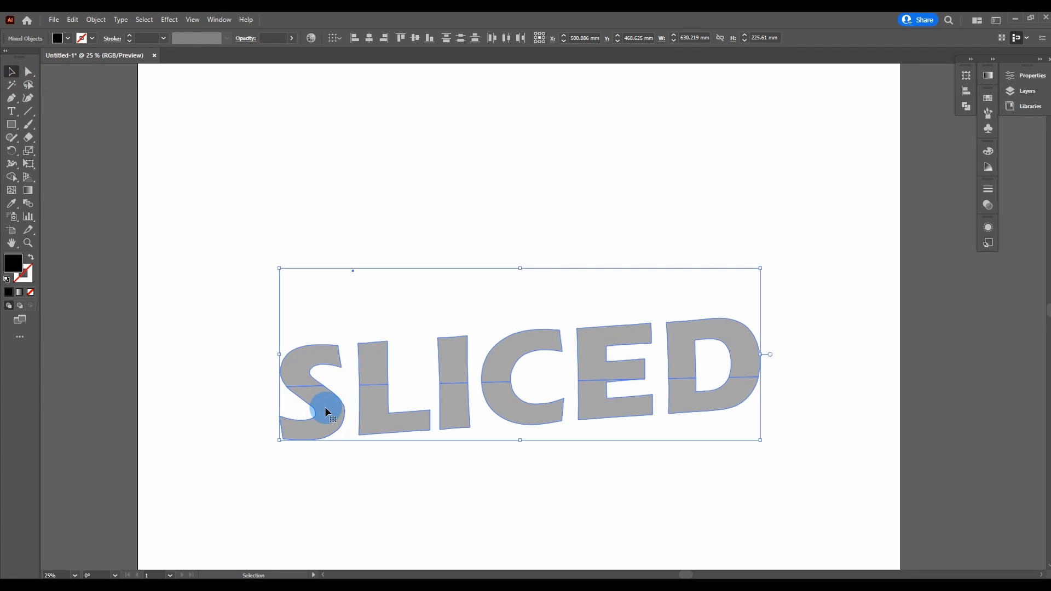
pyautogui.scroll(4, 321, 406)
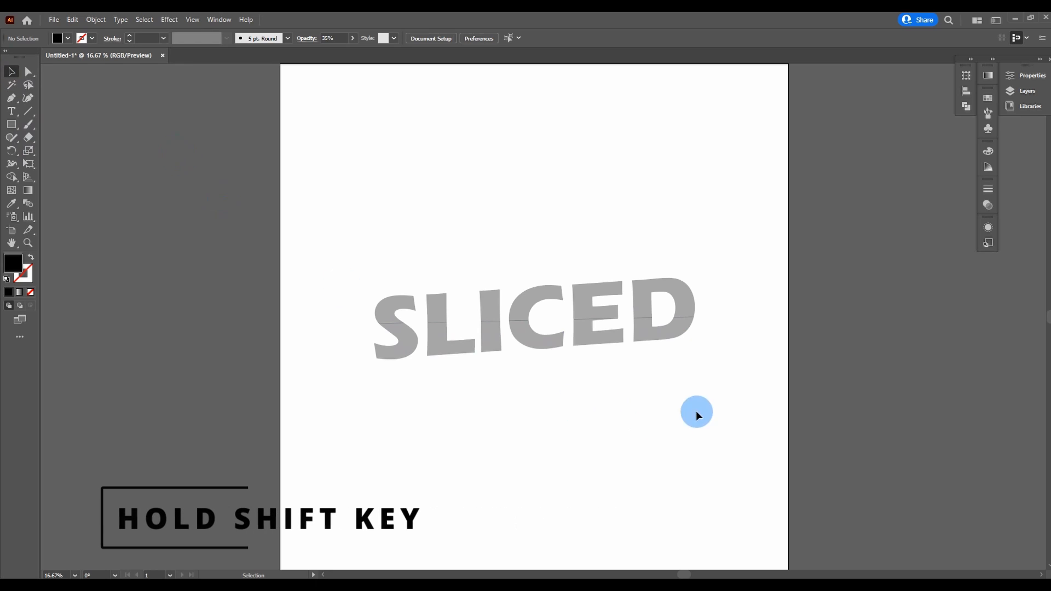
pyautogui.moveTo(719, 404); pyautogui.dragTo(356, 328)
pyautogui.scroll(4, 575, 301)
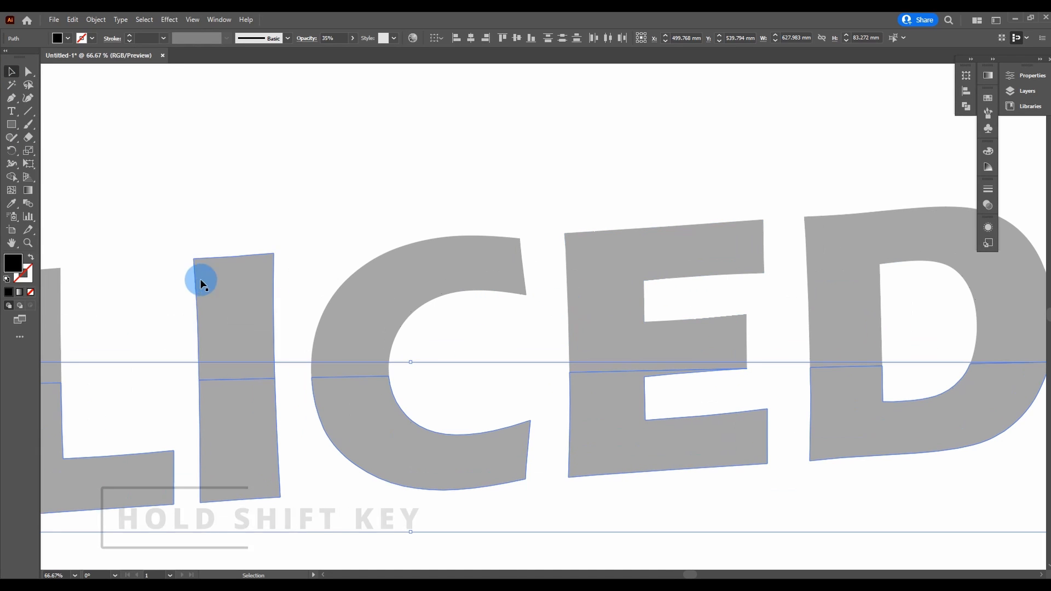
pyautogui.press('space')
pyautogui.moveTo(195, 285); pyautogui.dragTo(678, 169)
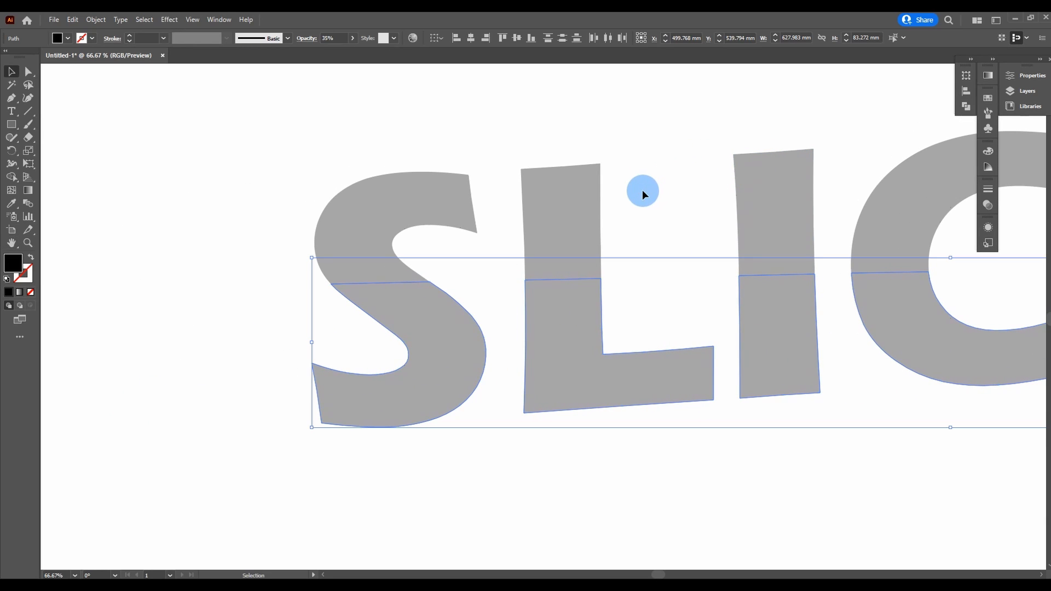
pyautogui.click(467, 368)
pyautogui.moveTo(443, 351); pyautogui.dragTo(406, 349)
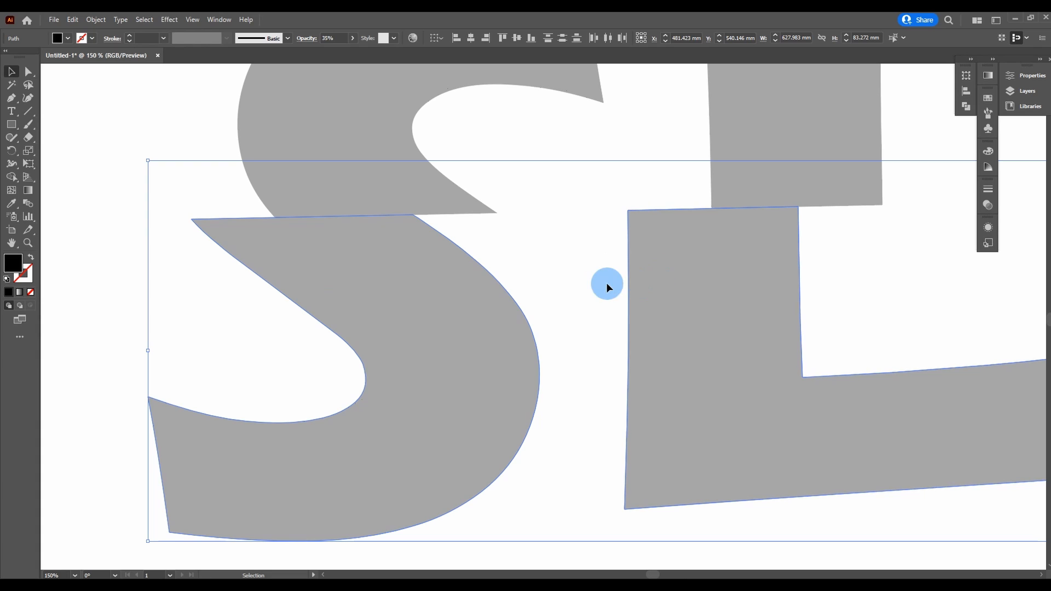
pyautogui.scroll(-6, 559, 291)
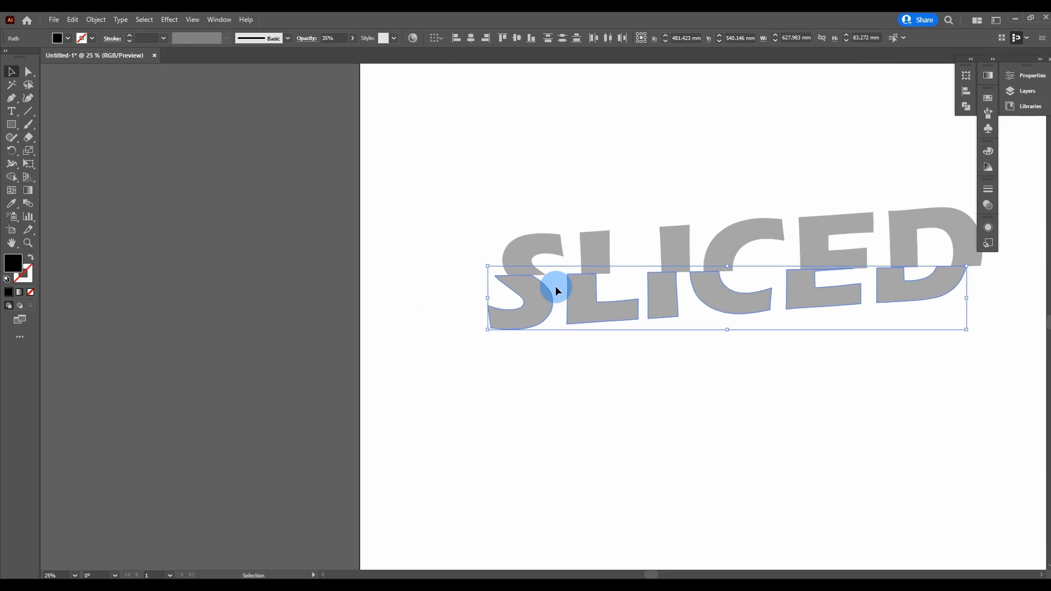
# Step: Deselect the lettering and draw a black background rectangle about 1053 by 1021 mm, positioned to cover the whole artboard
pyautogui.press('space')
pyautogui.moveTo(794, 176); pyautogui.dragTo(601, 195)
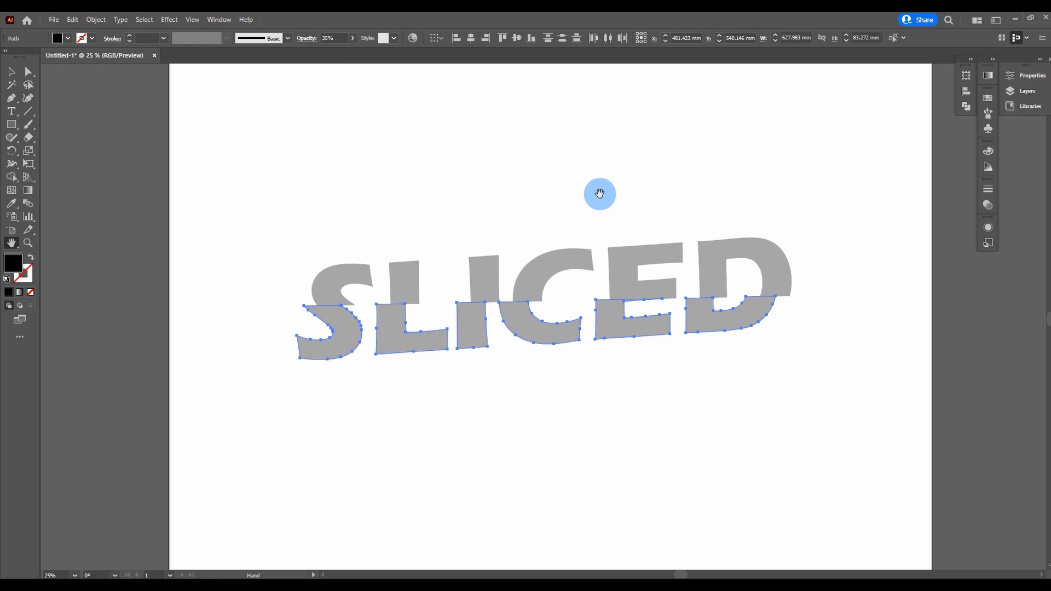
pyautogui.scroll(-2, 600, 194)
pyautogui.moveTo(598, 179); pyautogui.dragTo(579, 232)
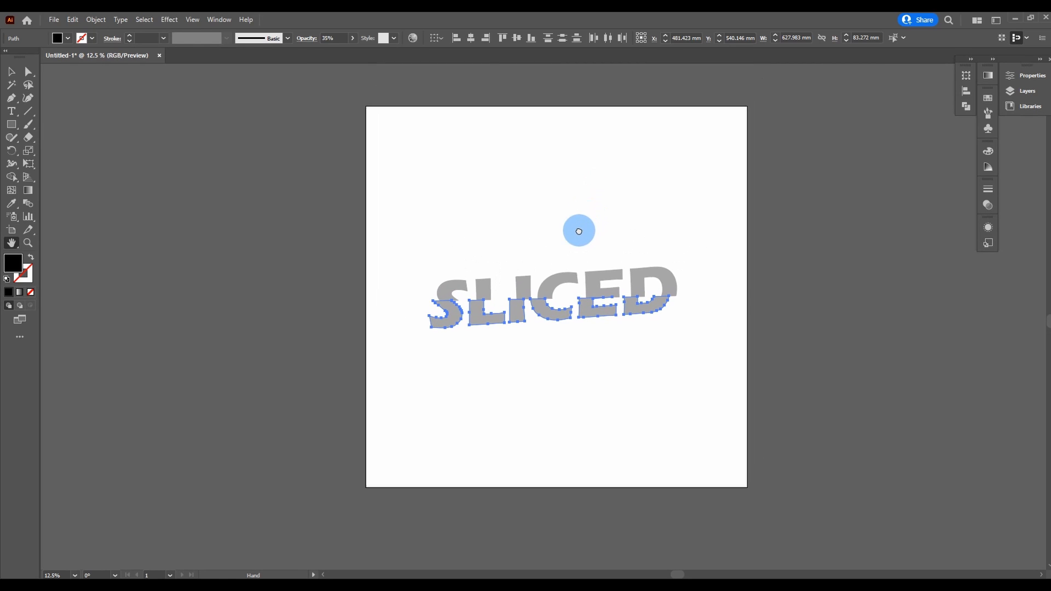
pyautogui.click(11, 72)
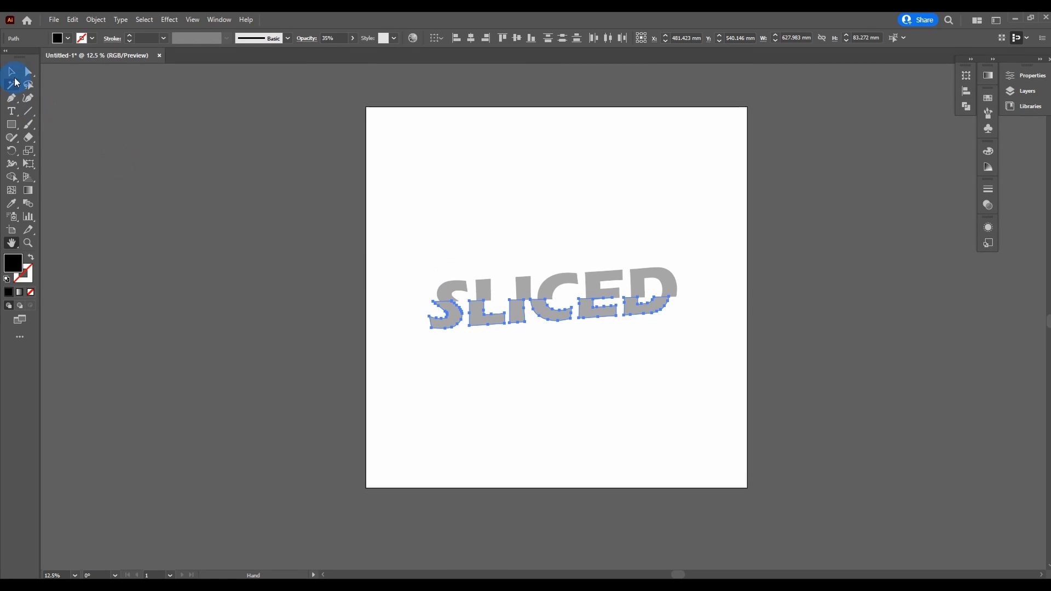
pyautogui.click(574, 384)
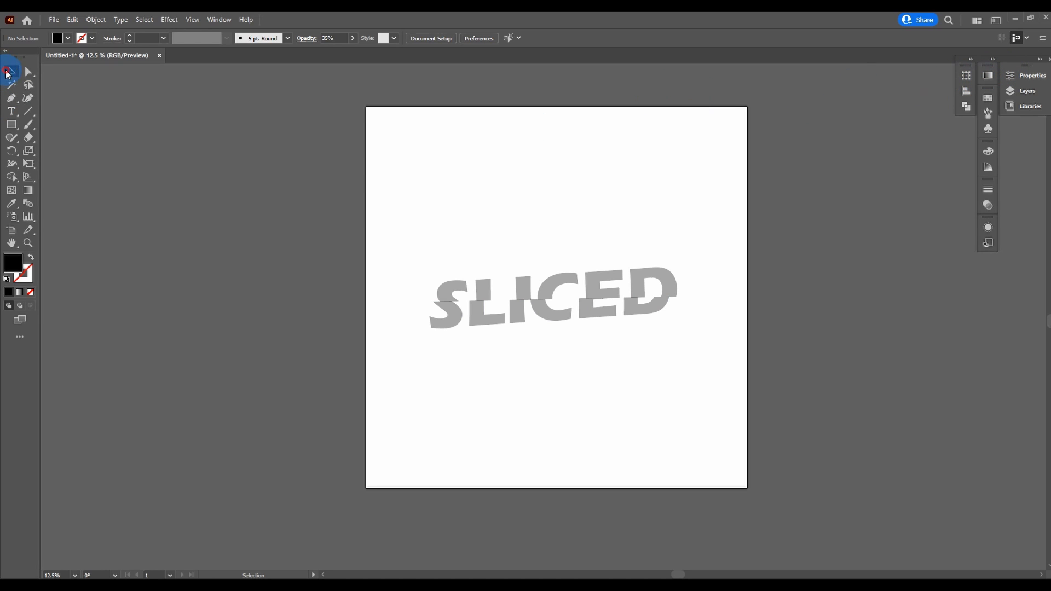
pyautogui.moveTo(9, 127); pyautogui.dragTo(55, 122)
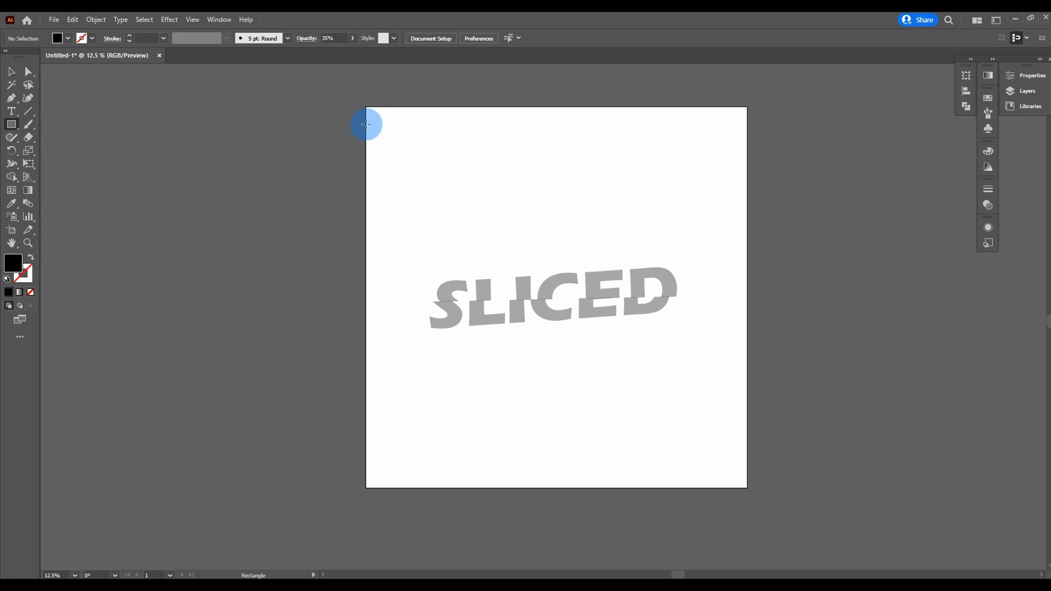
pyautogui.moveTo(366, 109); pyautogui.dragTo(768, 497)
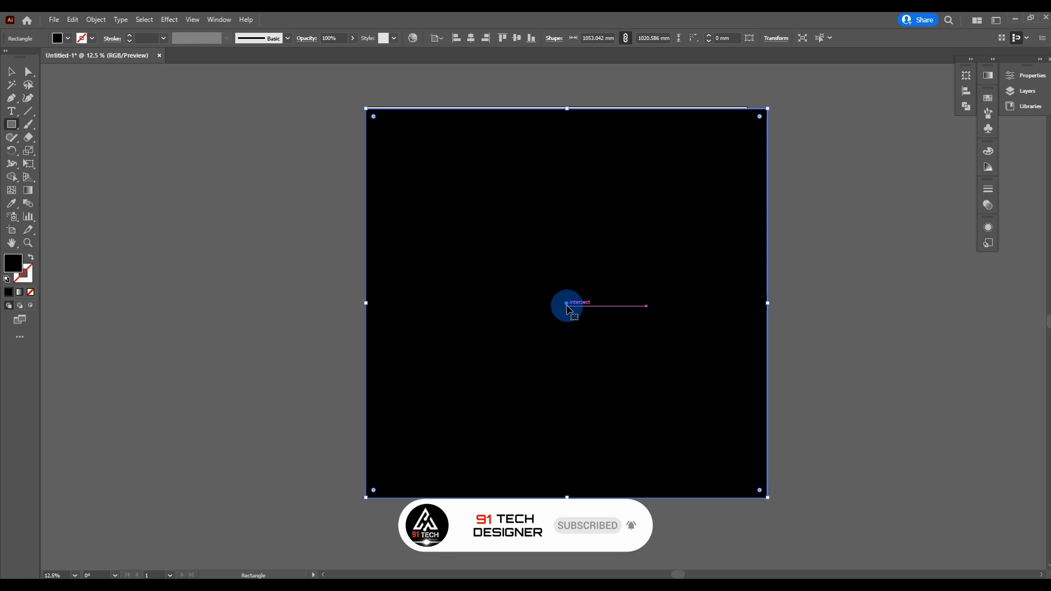
pyautogui.moveTo(566, 305); pyautogui.dragTo(561, 301)
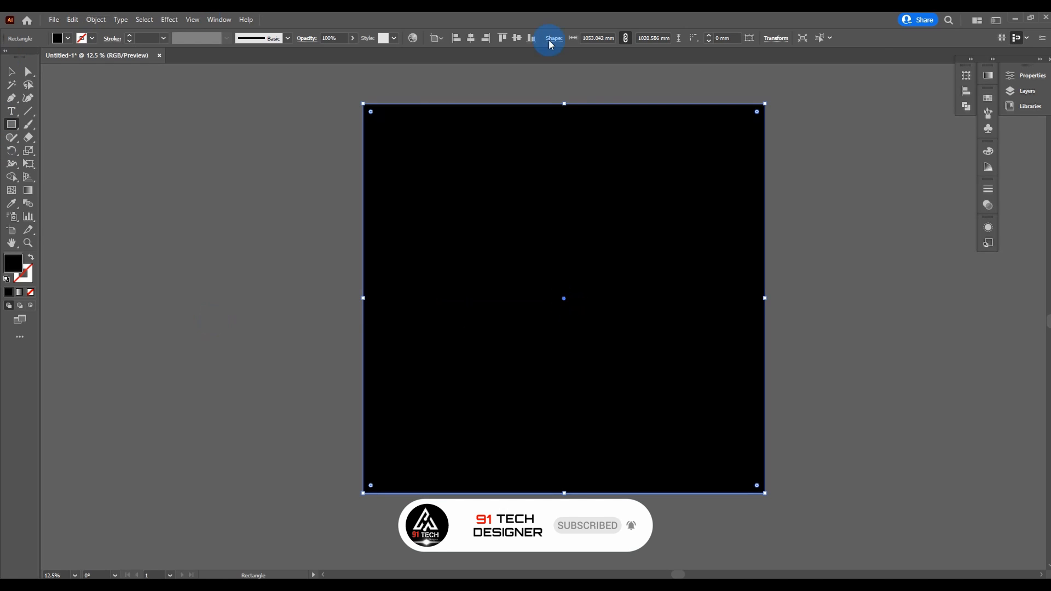
# Step: Fill the background rectangle with orange and send it to the back behind the lettering
pyautogui.click(66, 39)
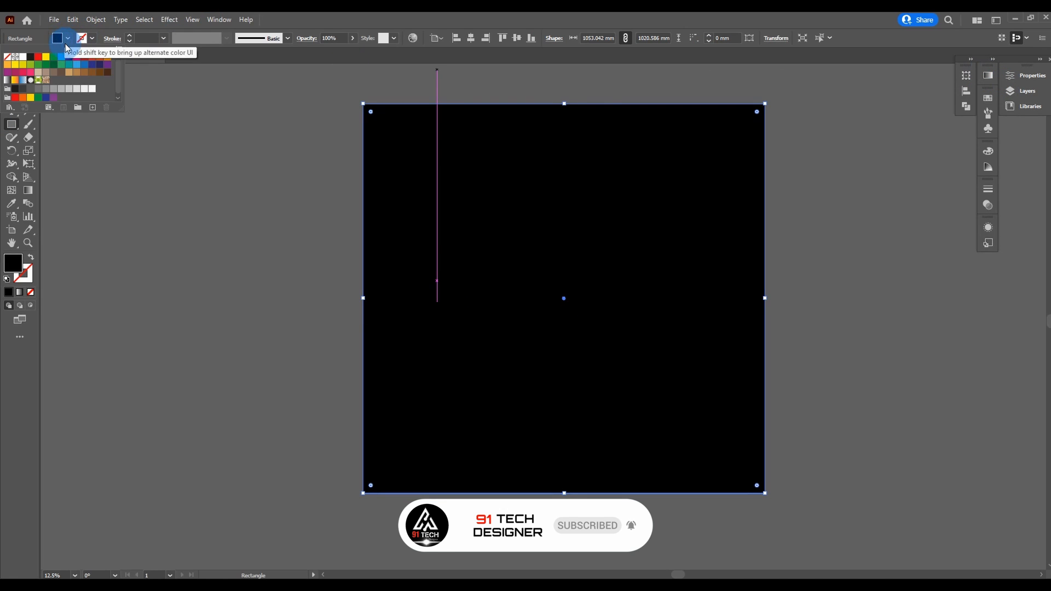
pyautogui.click(99, 58)
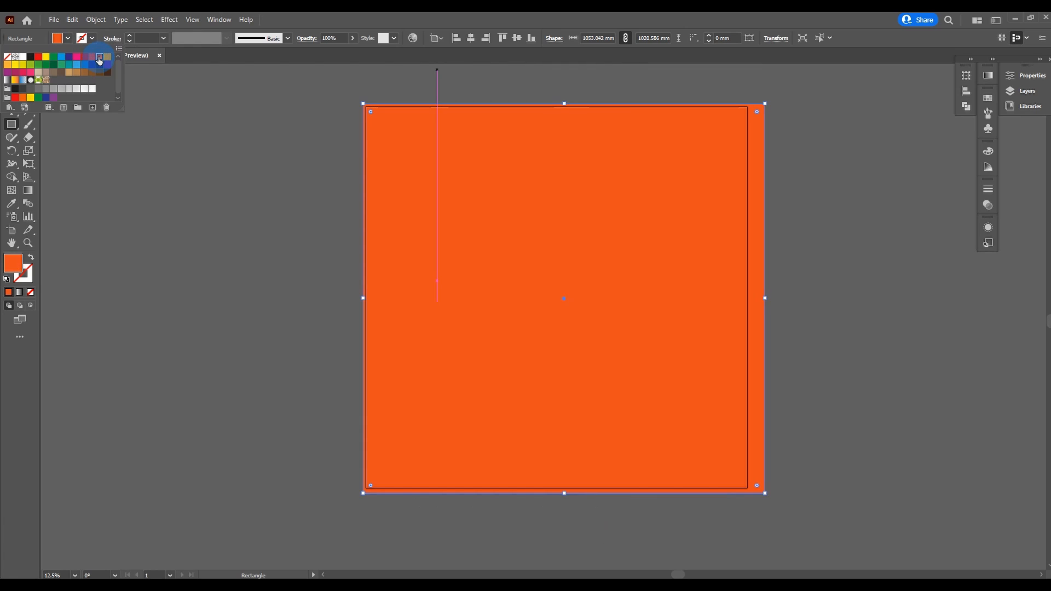
pyautogui.click(259, 86)
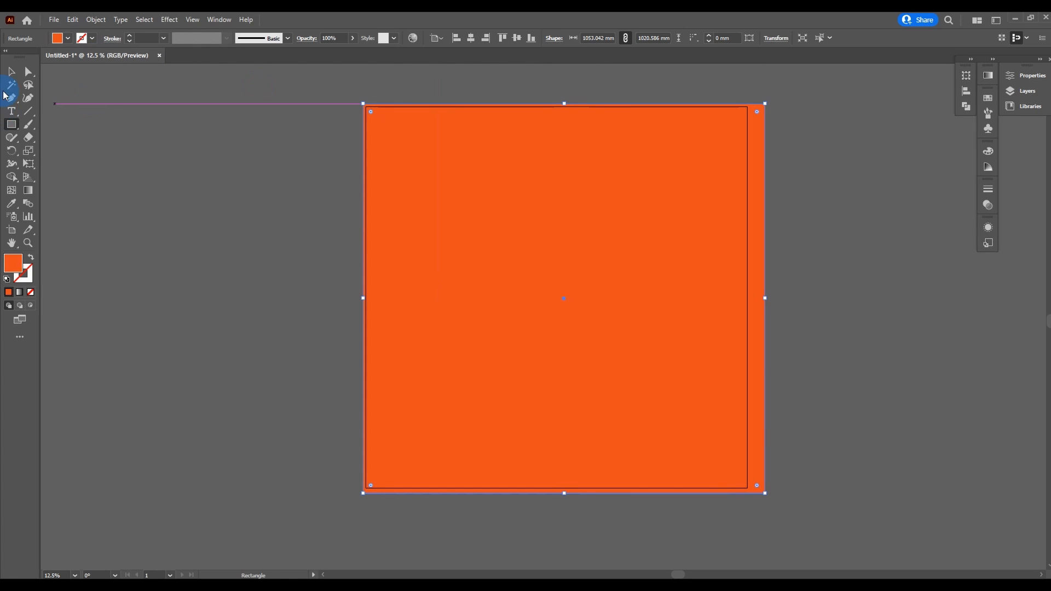
pyautogui.click(12, 76)
pyautogui.rightClick(572, 239)
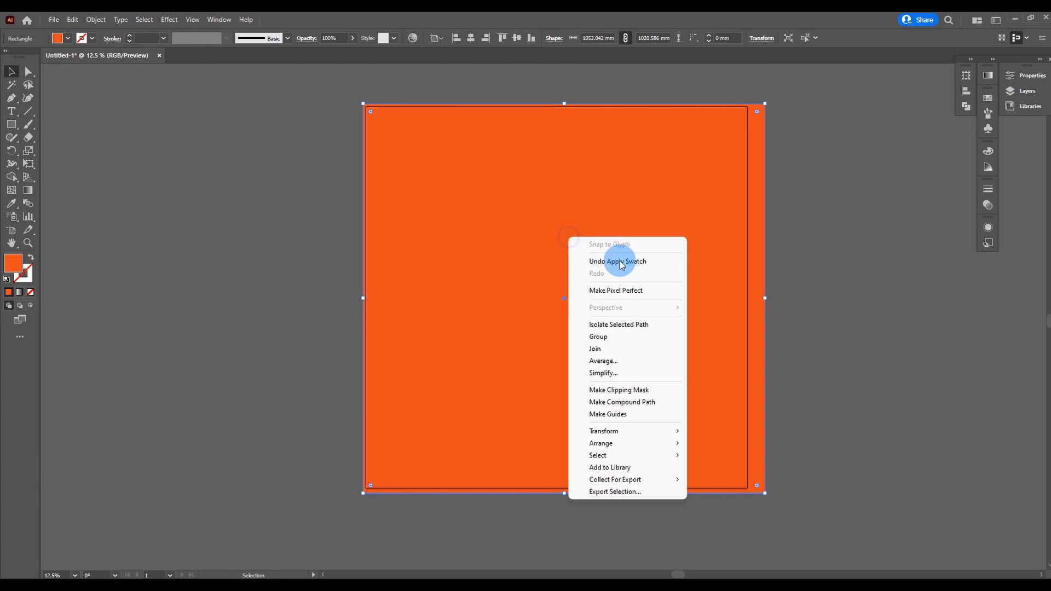
pyautogui.moveTo(657, 443)
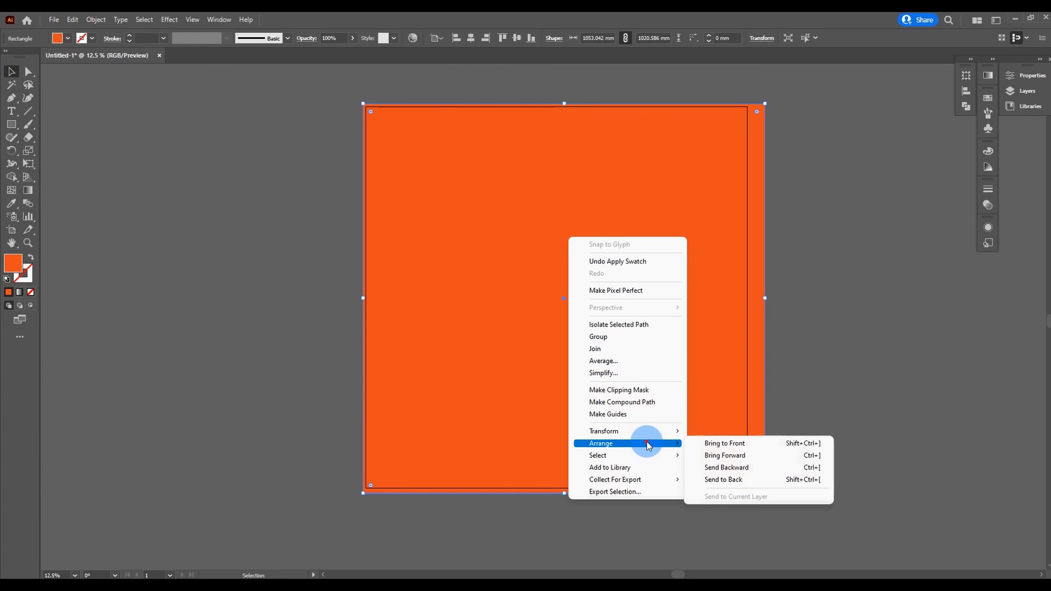
pyautogui.click(726, 480)
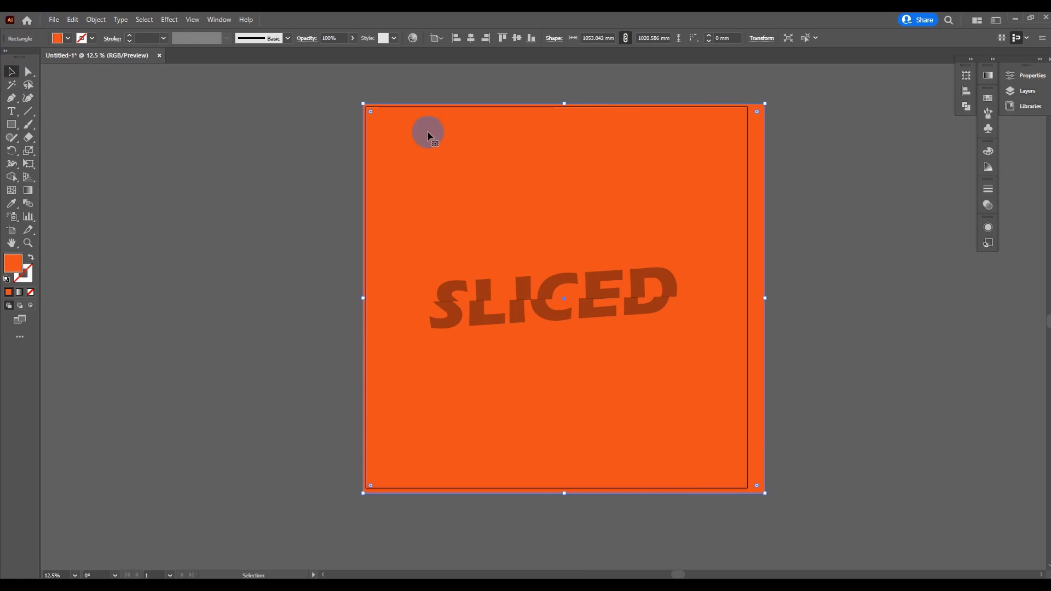
pyautogui.hotkey('ctrl', 'shift', 'a')
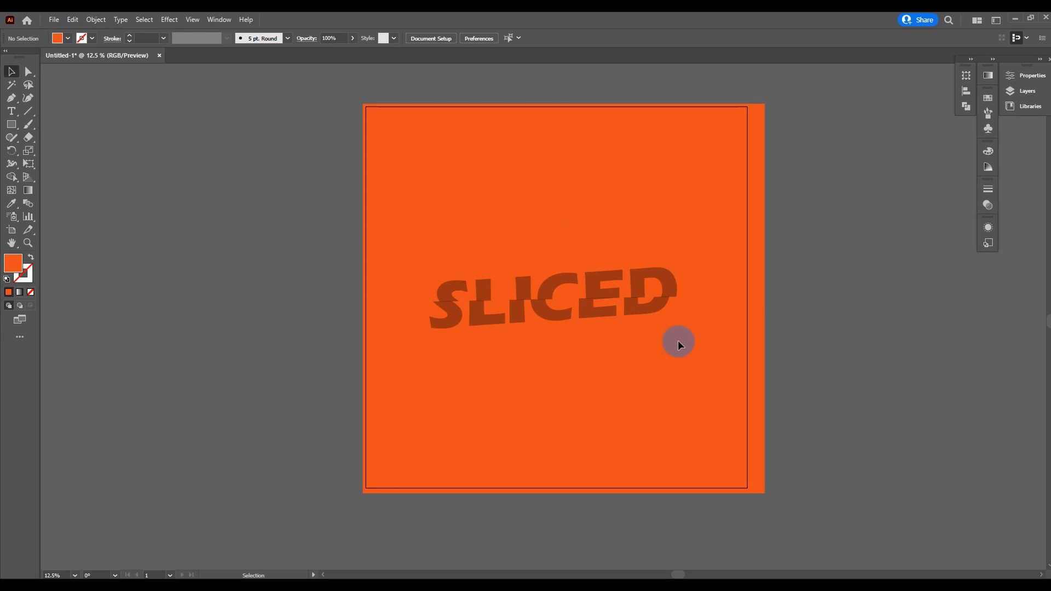
# Step: Select the upper and lower halves of all six letters and ungroup them
pyautogui.click(461, 290)
pyautogui.keyDown('shift'); pyautogui.click(482, 288); pyautogui.keyUp('shift')
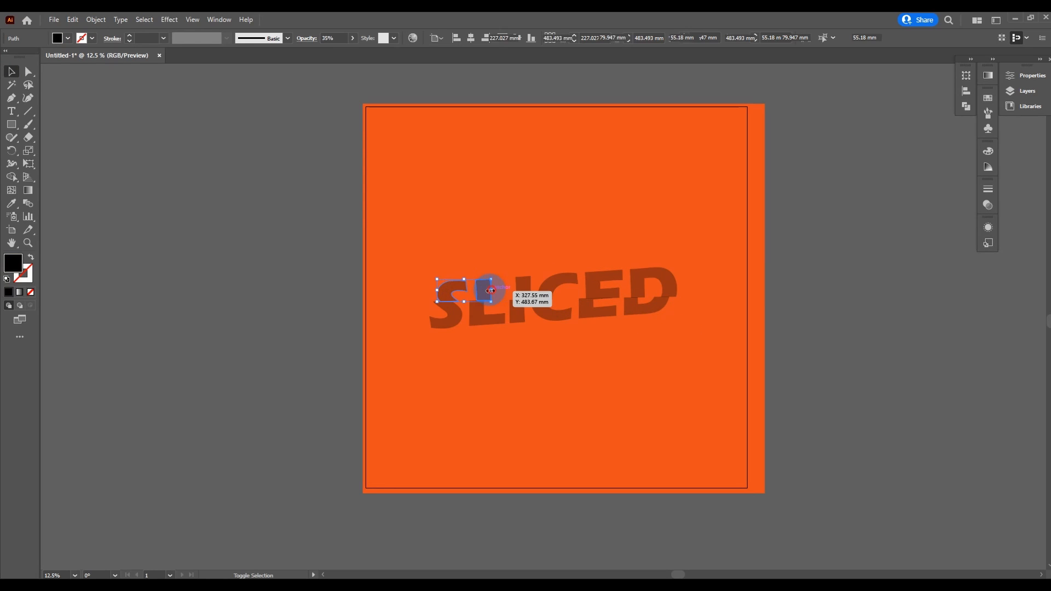
pyautogui.keyDown('shift'); pyautogui.click(521, 288); pyautogui.keyUp('shift')
pyautogui.keyDown('shift'); pyautogui.click(557, 284); pyautogui.keyUp('shift')
pyautogui.keyDown('shift'); pyautogui.click(593, 287); pyautogui.keyUp('shift')
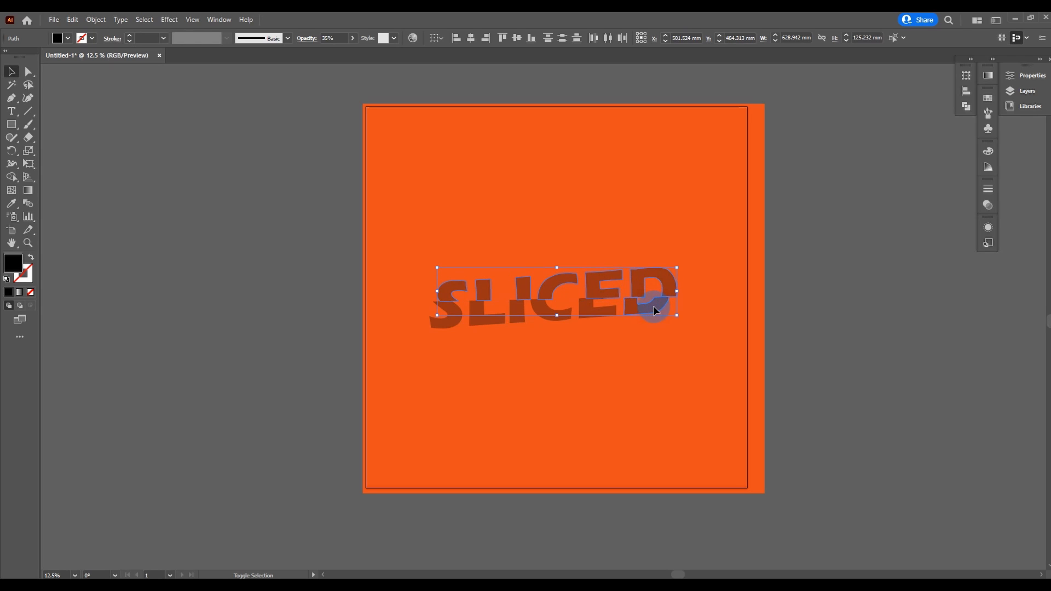
pyautogui.keyDown('shift'); pyautogui.click(598, 317); pyautogui.keyUp('shift')
pyautogui.keyDown('shift'); pyautogui.click(555, 317); pyautogui.keyUp('shift')
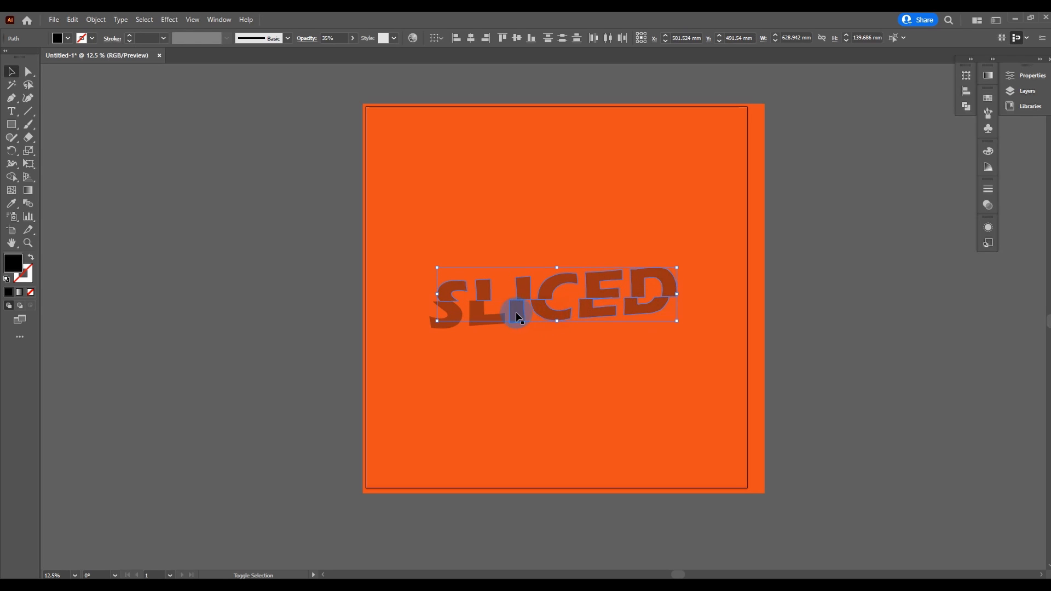
pyautogui.keyDown('shift'); pyautogui.click(445, 322); pyautogui.keyUp('shift')
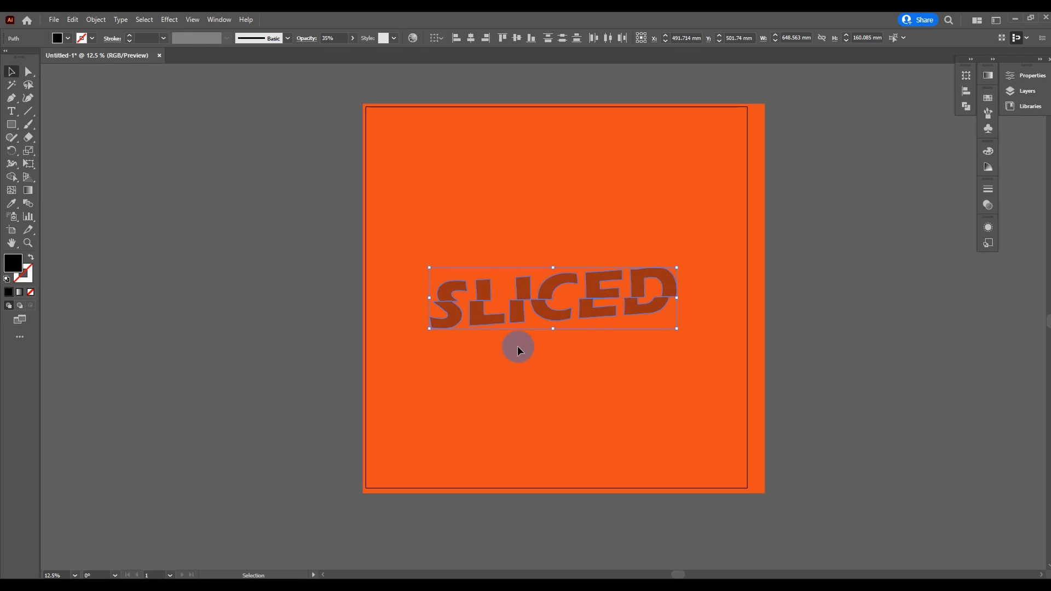
pyautogui.keyDown('ctrl'); pyautogui.click(515, 319); pyautogui.keyUp('ctrl')
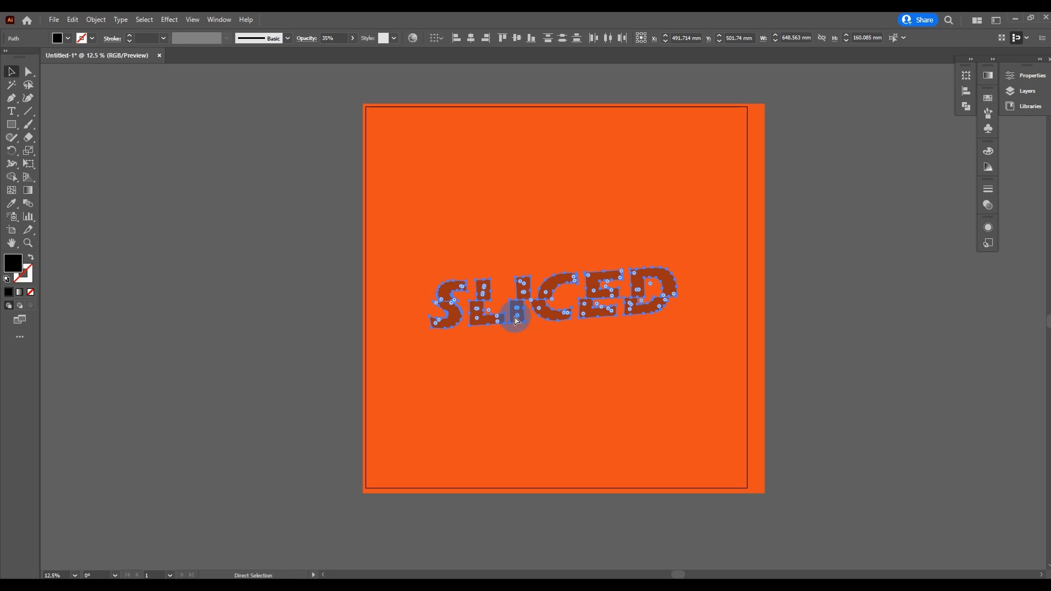
pyautogui.hotkey('ctrl', 'shift', 'g')
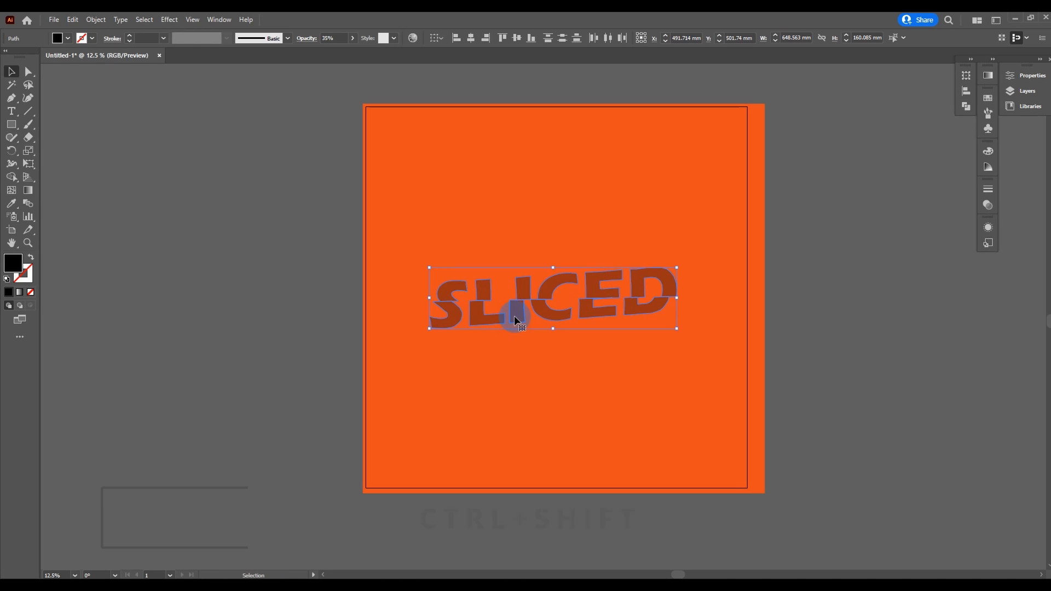
pyautogui.click(682, 359)
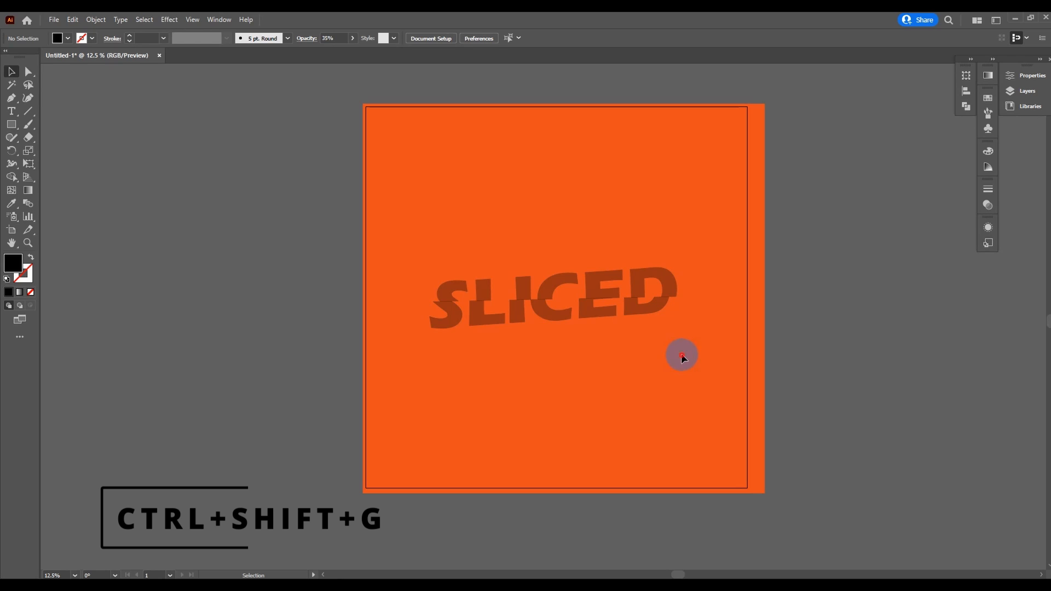
pyautogui.click(461, 265)
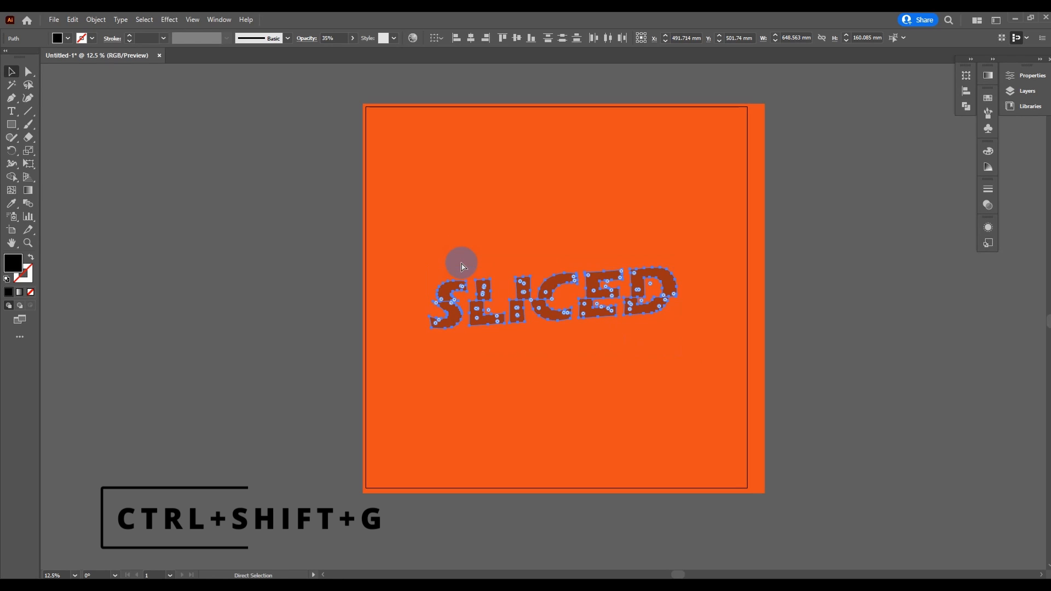
pyautogui.hotkey('ctrl', 'shift', 'g')
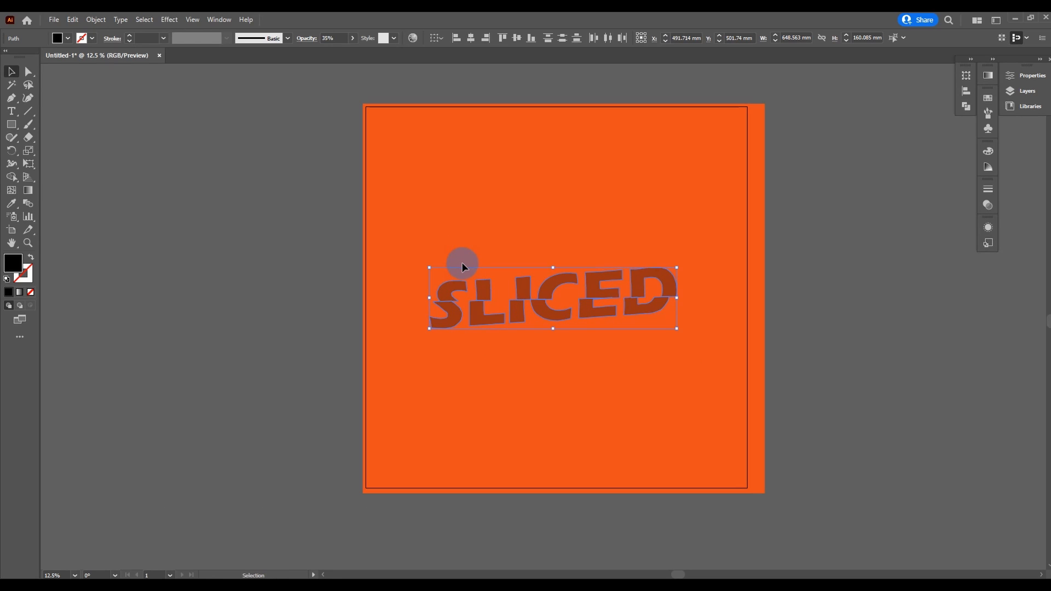
# Step: Set the opacity of all the letter pieces to 100% and fill them with white
pyautogui.click(352, 38)
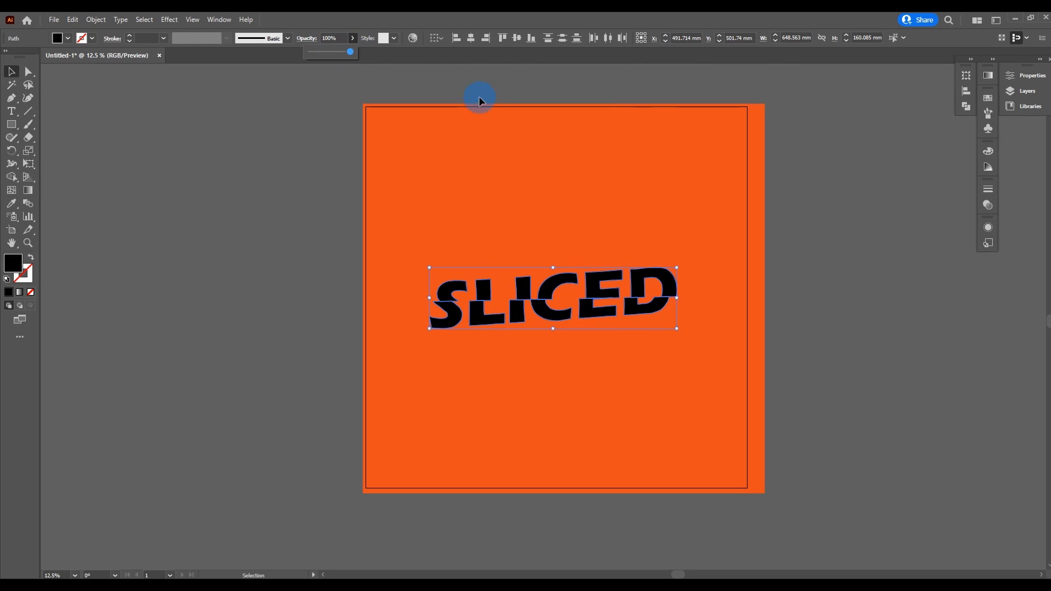
pyautogui.click(484, 75)
pyautogui.hotkey('ctrl', 'a')
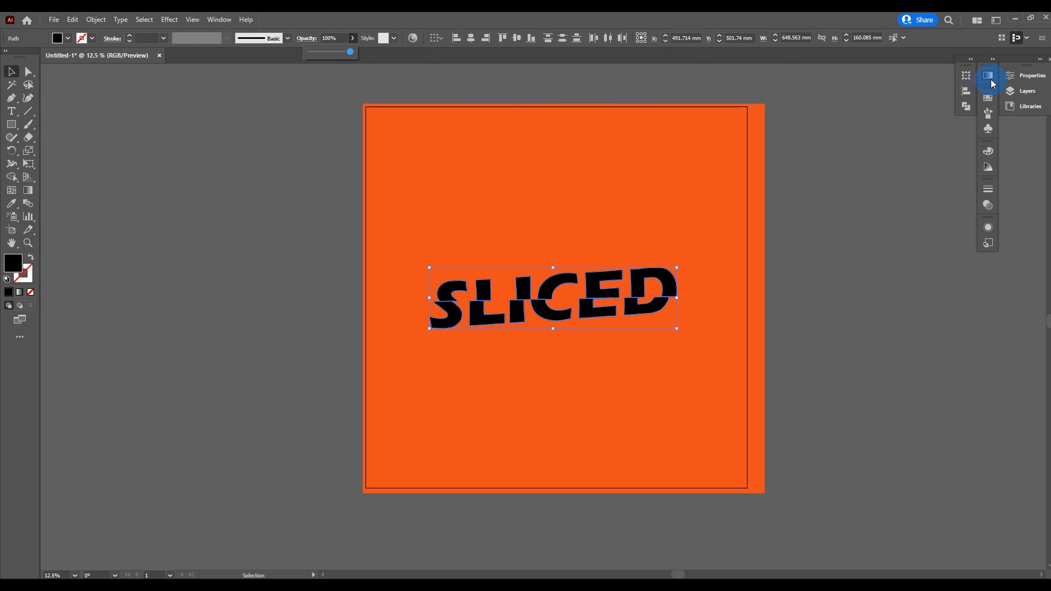
pyautogui.click(991, 100)
pyautogui.click(868, 127)
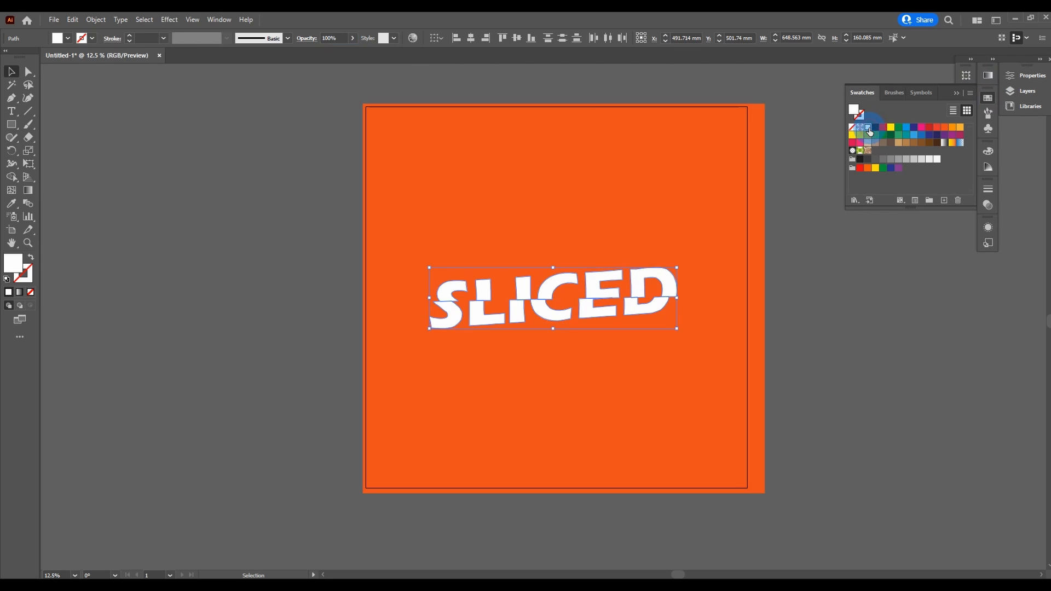
pyautogui.click(434, 150)
pyautogui.scroll(2, 544, 258)
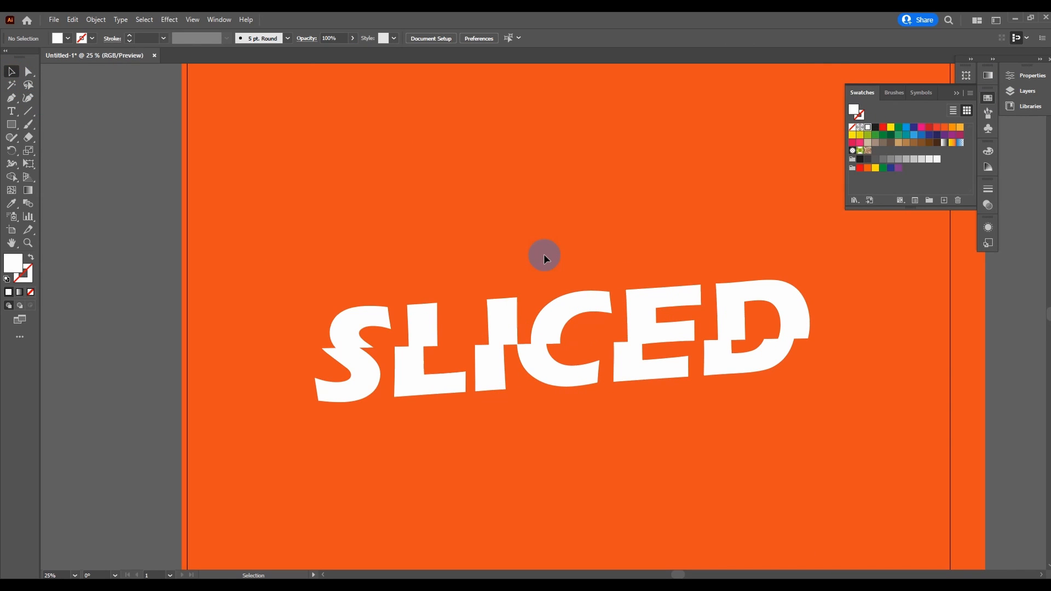
pyautogui.click(956, 94)
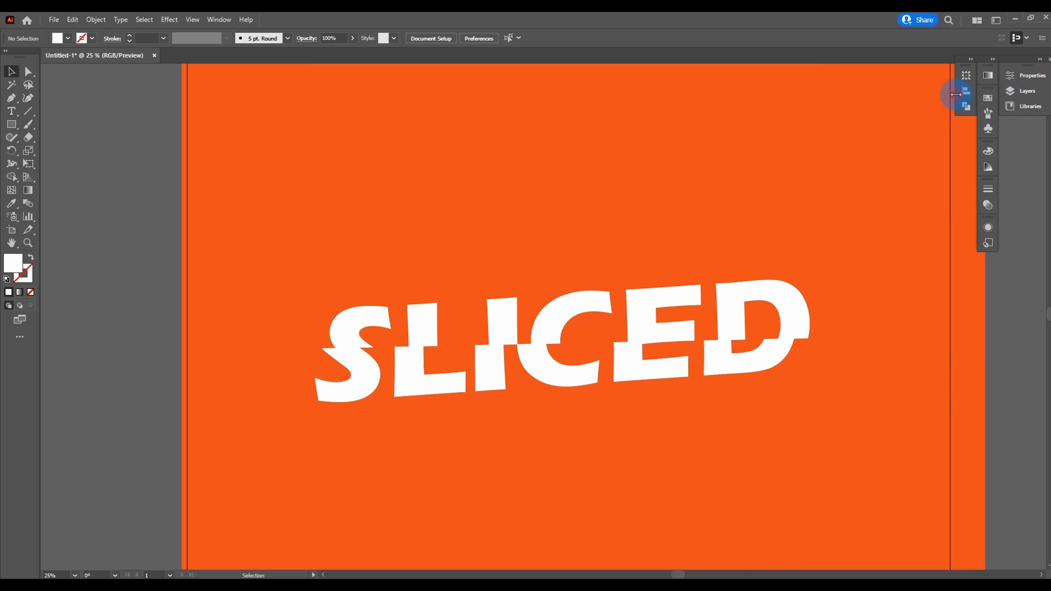
# Step: Select the upper halves of all six letters and apply a linear white-to-black gradient fill
pyautogui.moveTo(324, 314); pyautogui.dragTo(823, 292)
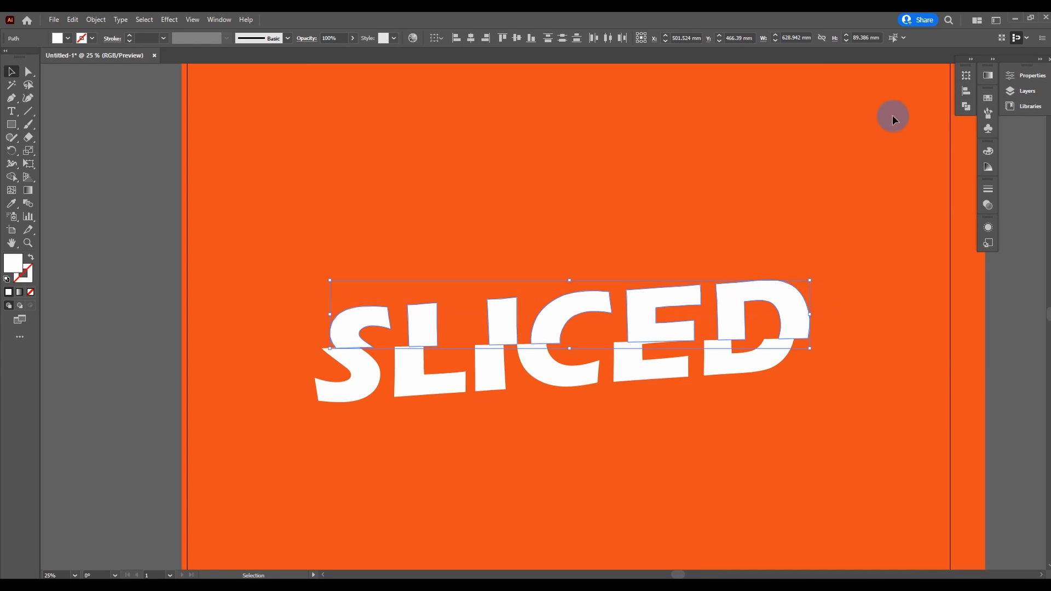
pyautogui.click(988, 75)
pyautogui.click(874, 95)
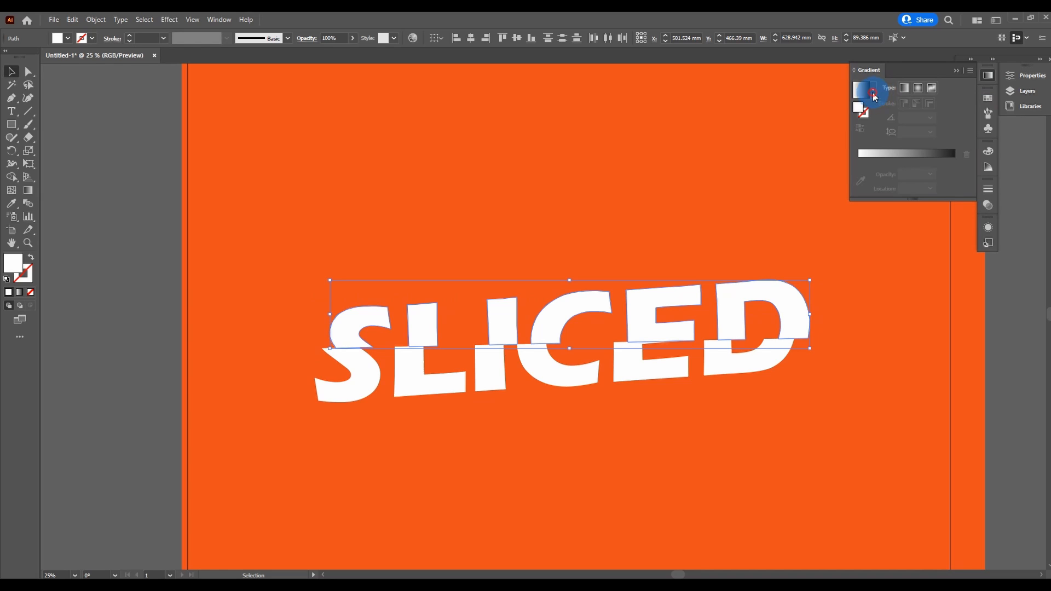
pyautogui.click(807, 110)
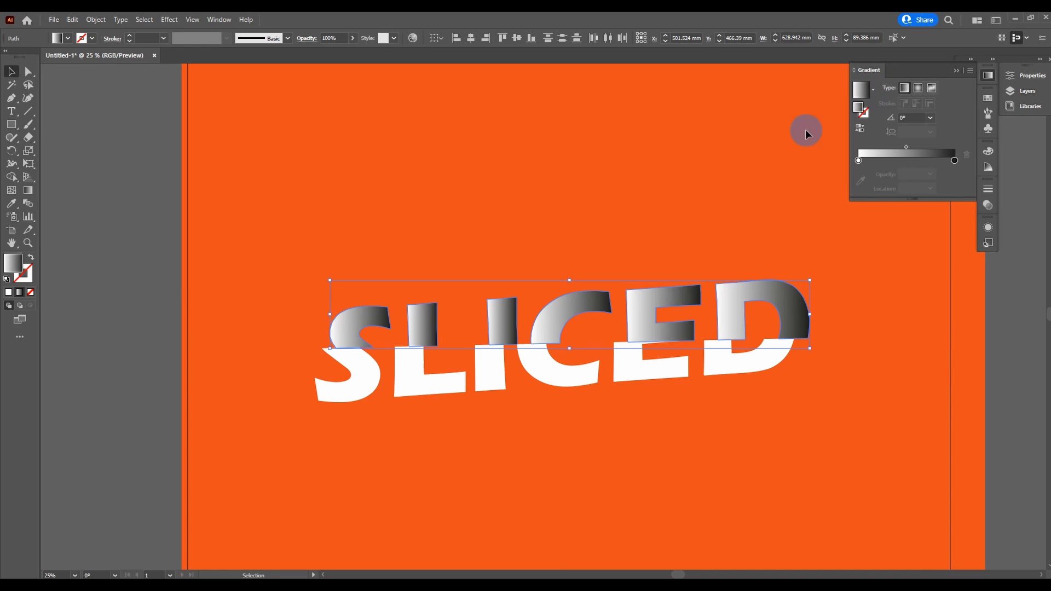
pyautogui.click(956, 71)
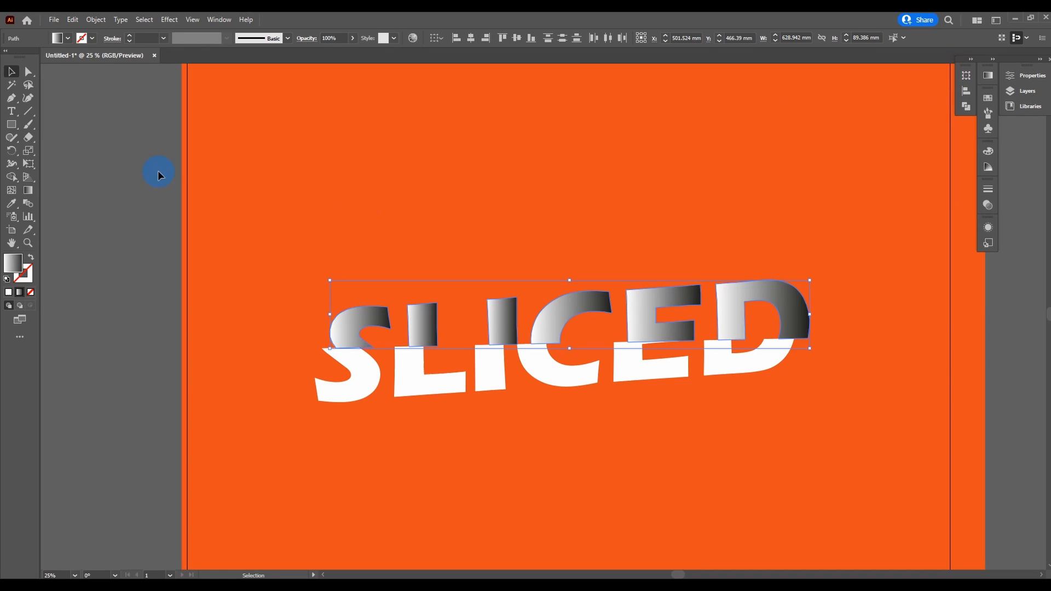
# Step: Redirect the gradient on the upper halves vertically, running from white at mid-height down to black below the slice line
pyautogui.click(28, 193)
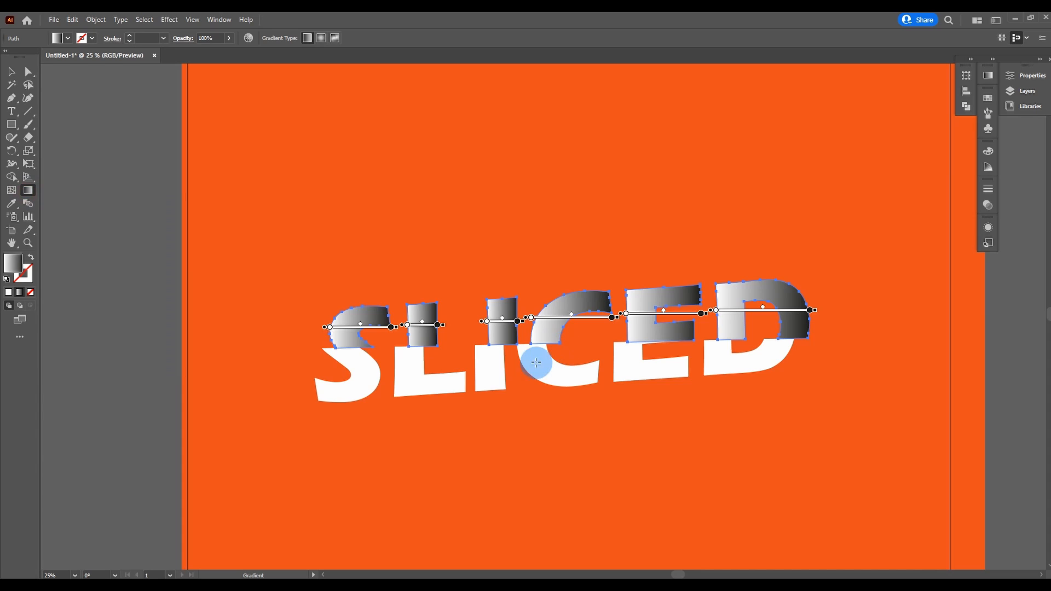
pyautogui.scroll(2, 527, 369)
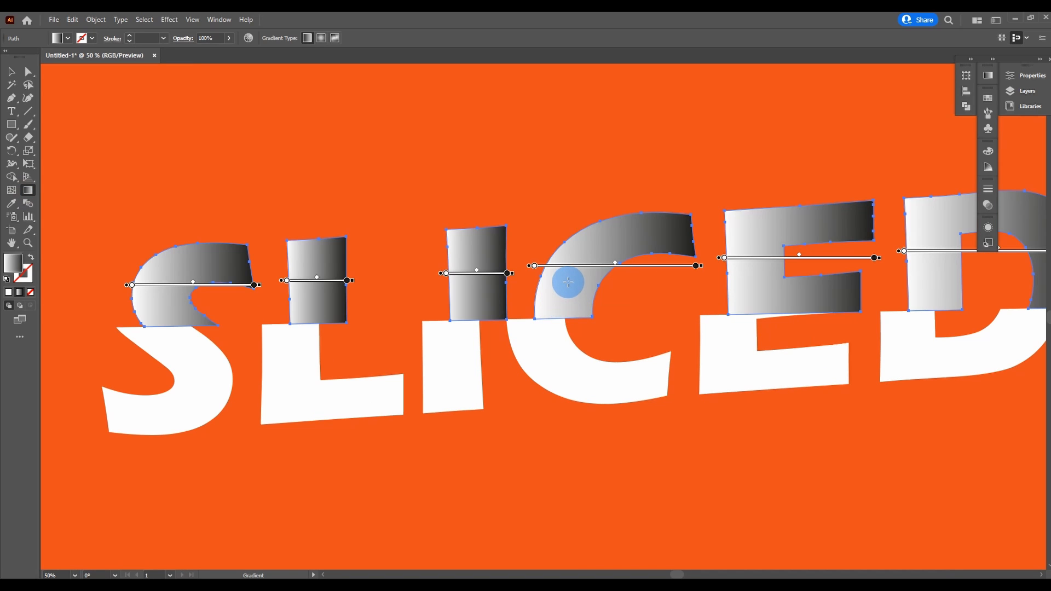
pyautogui.moveTo(567, 280); pyautogui.dragTo(567, 364)
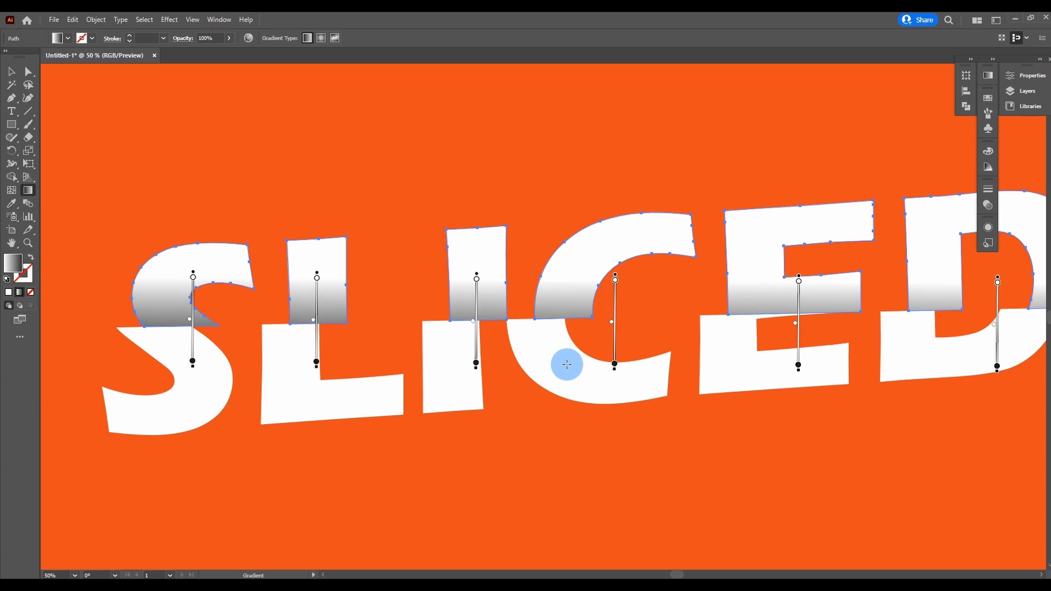
pyautogui.scroll(-2, 623, 349)
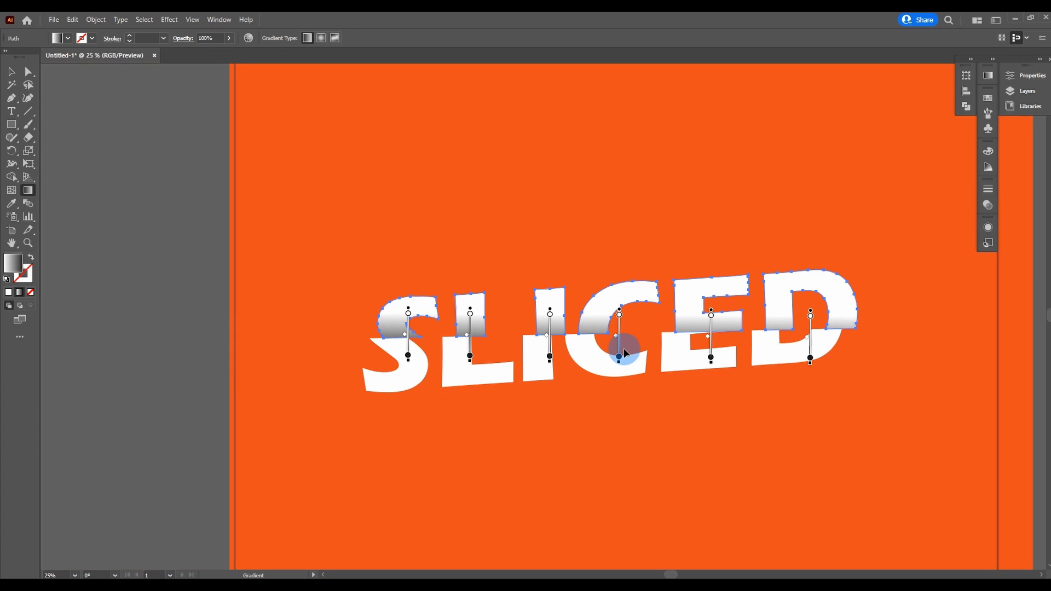
# Step: Undo the upper halves' last gradient direction and redraw it vertically, from white above the slice line to black below it, then deselect the letters
pyautogui.scroll(3, 607, 330)
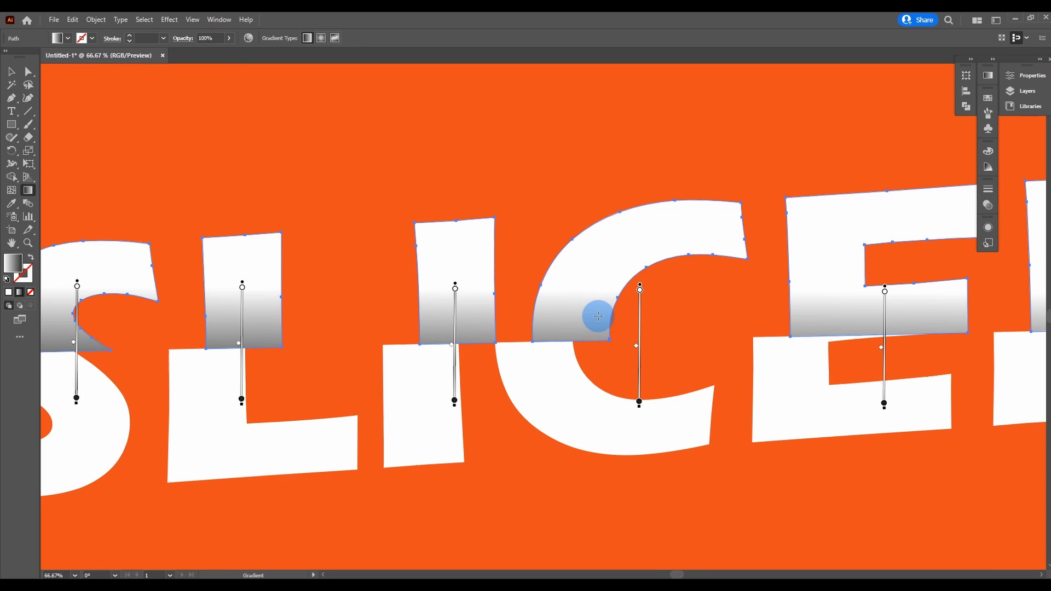
pyautogui.hotkey('ctrl', 'z')
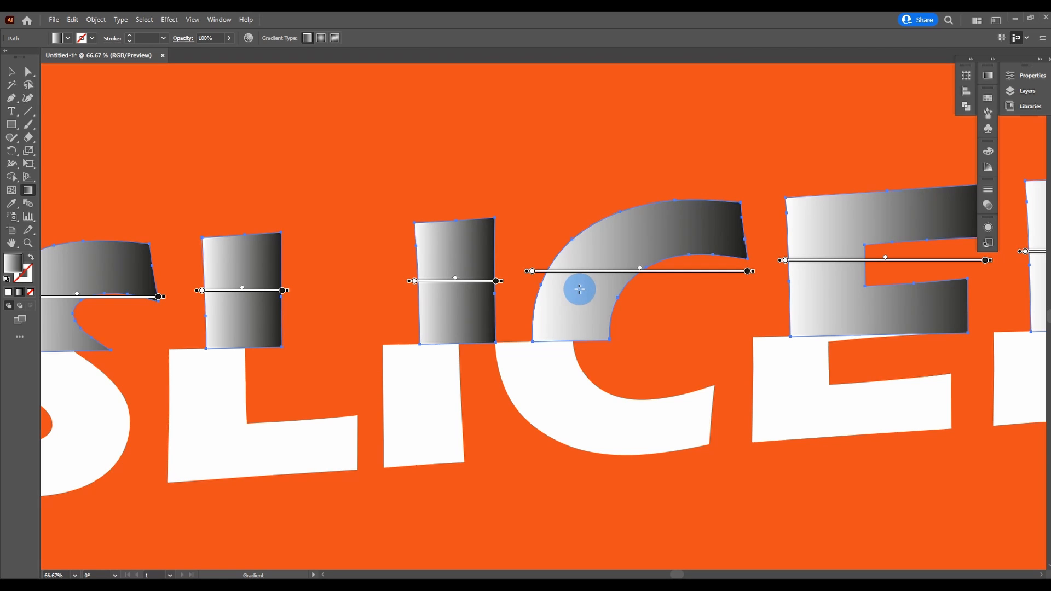
pyautogui.moveTo(570, 285); pyautogui.dragTo(573, 406)
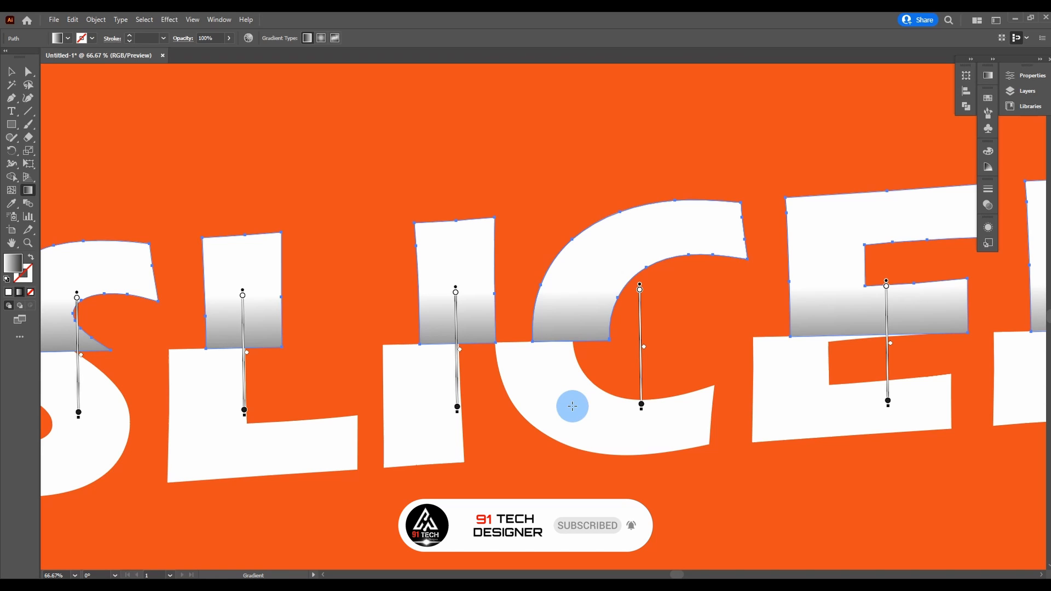
pyautogui.hotkey('ctrl', '-')
pyautogui.hotkey('ctrl', '-')
pyautogui.hotkey('ctrl', '-')
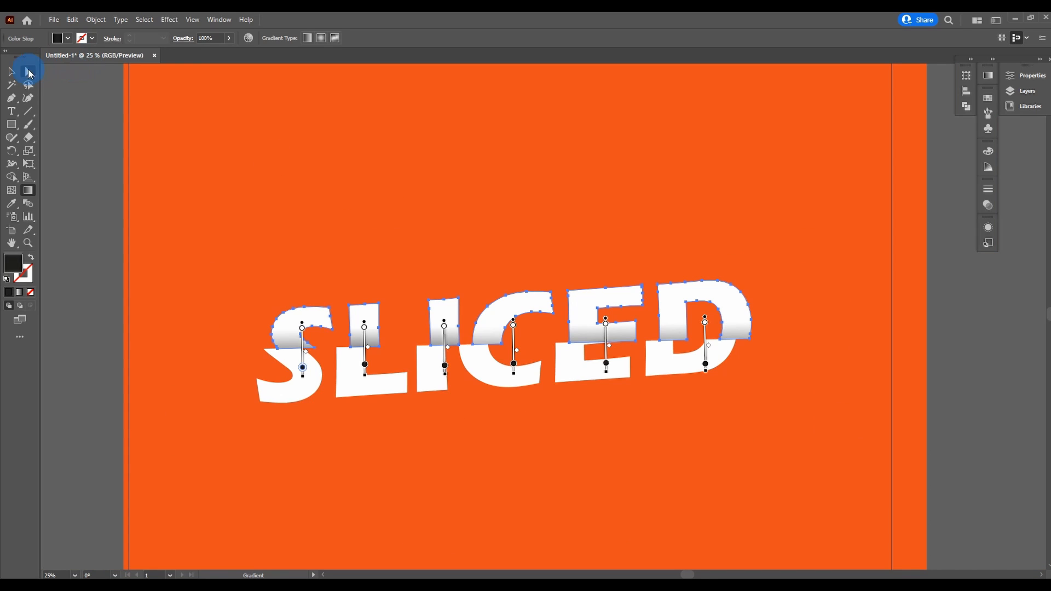
pyautogui.click(11, 72)
pyautogui.click(303, 175)
# Step: Select all the pieces of the word SLICED and rotate them together slightly counterclockwise for a steeper upward slant, then deselect
pyautogui.hotkey('ctrl', '-')
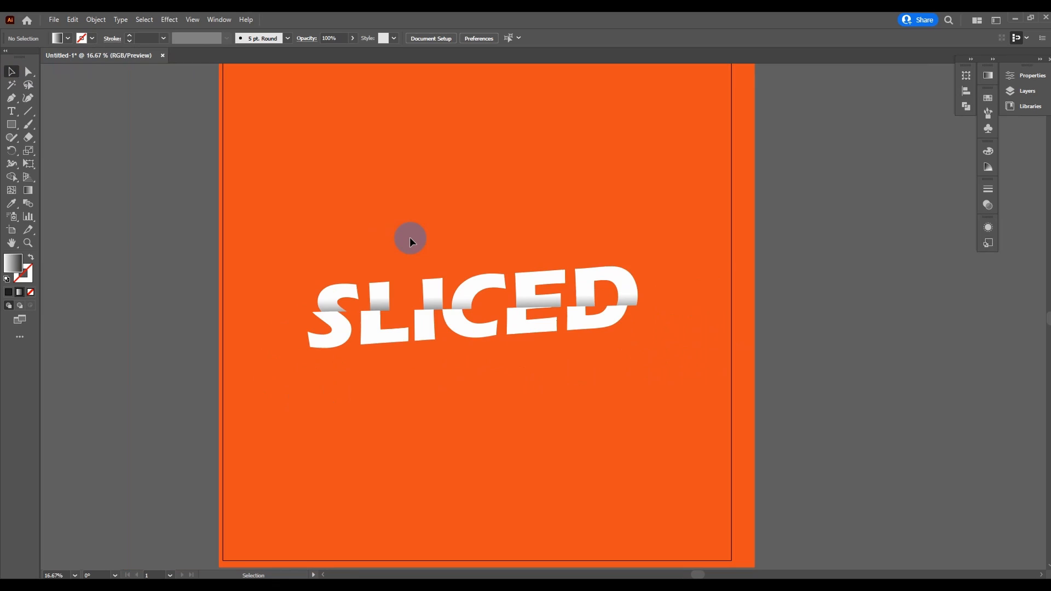
pyautogui.hotkey('ctrl', '-')
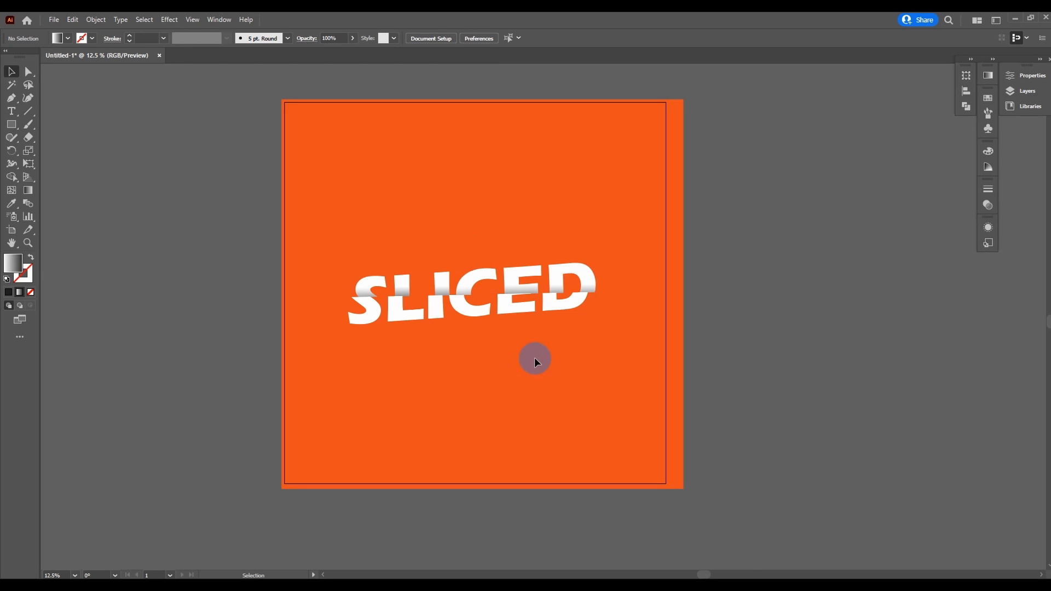
pyautogui.moveTo(607, 220); pyautogui.dragTo(306, 397)
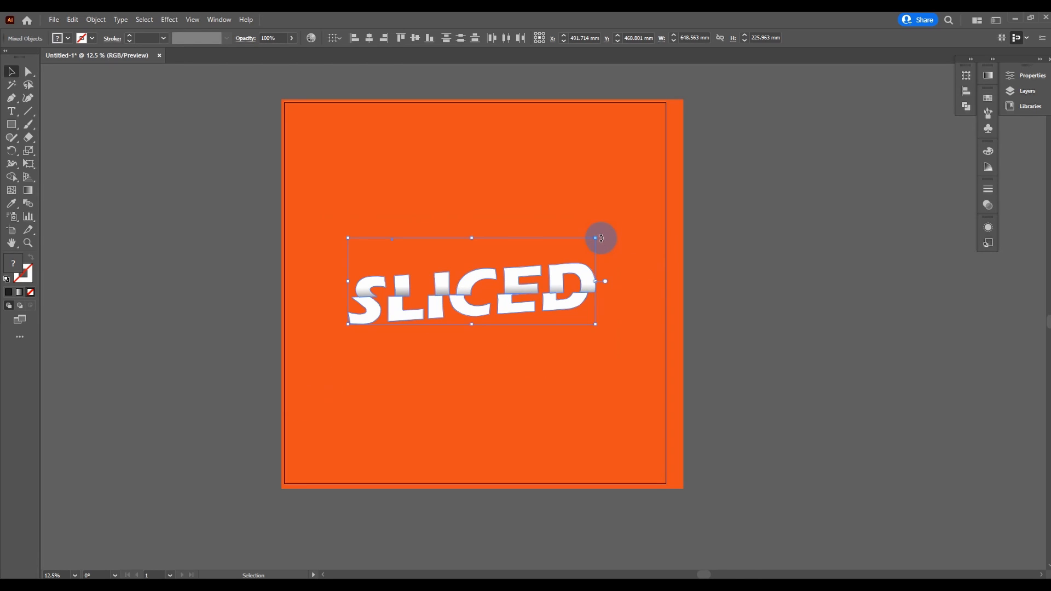
pyautogui.moveTo(602, 236); pyautogui.dragTo(605, 226)
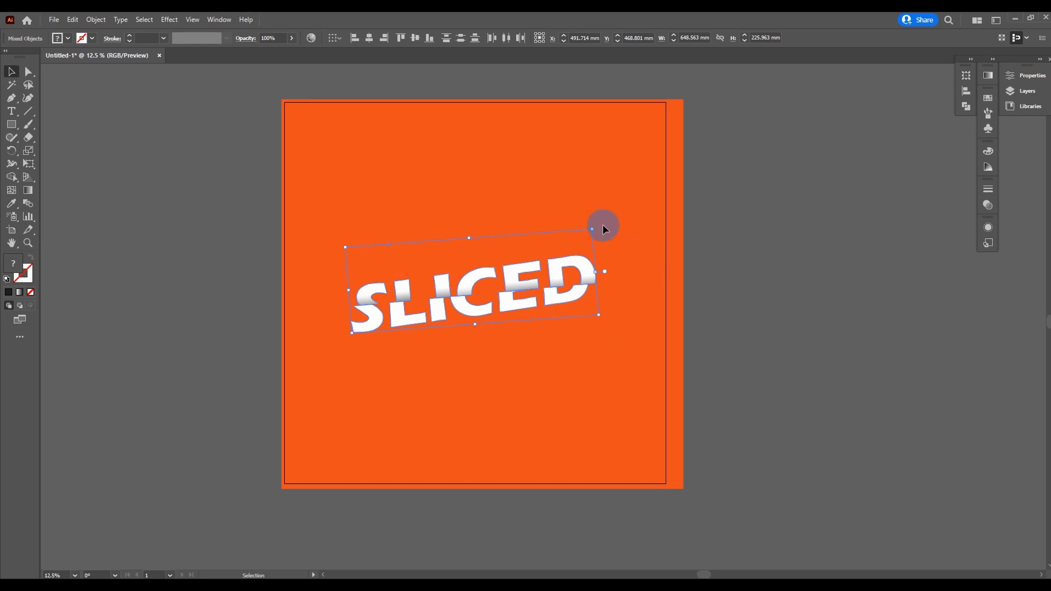
pyautogui.click(762, 227)
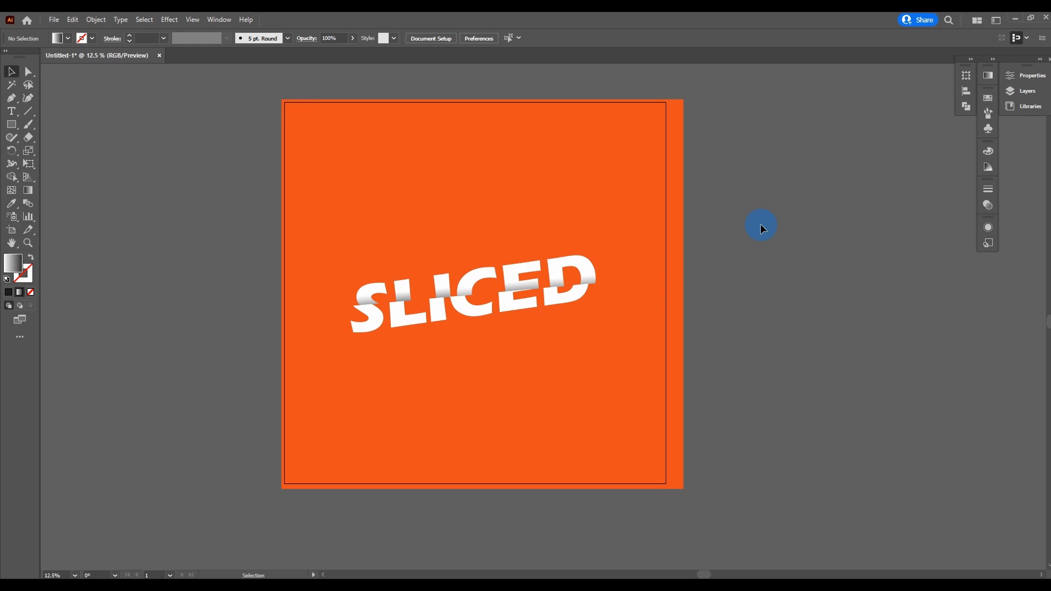